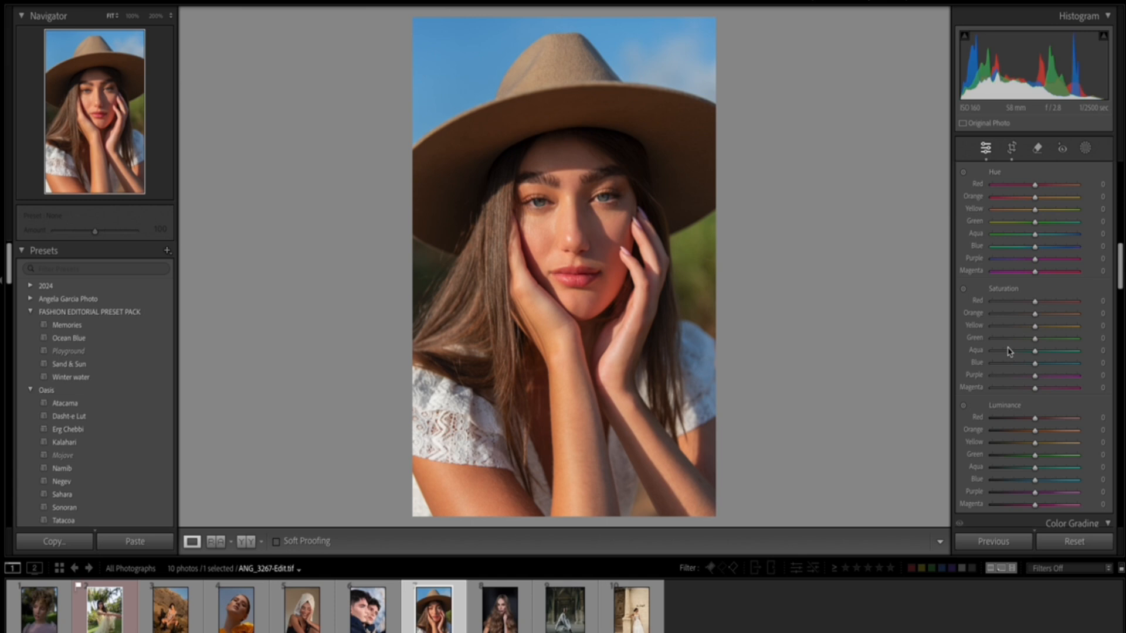
# Look through the photo's editing controls from the Color Mixer and Color Grading down to Effects and Calibration.
pyautogui.scroll(-10, 1008, 350)
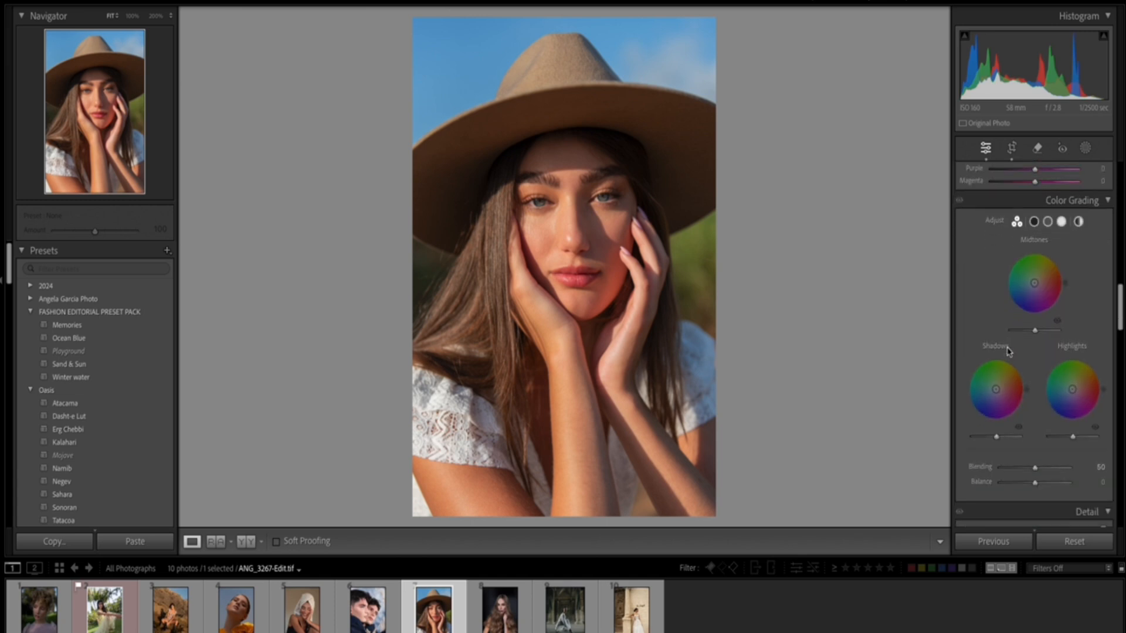
pyautogui.scroll(-1, 1008, 351)
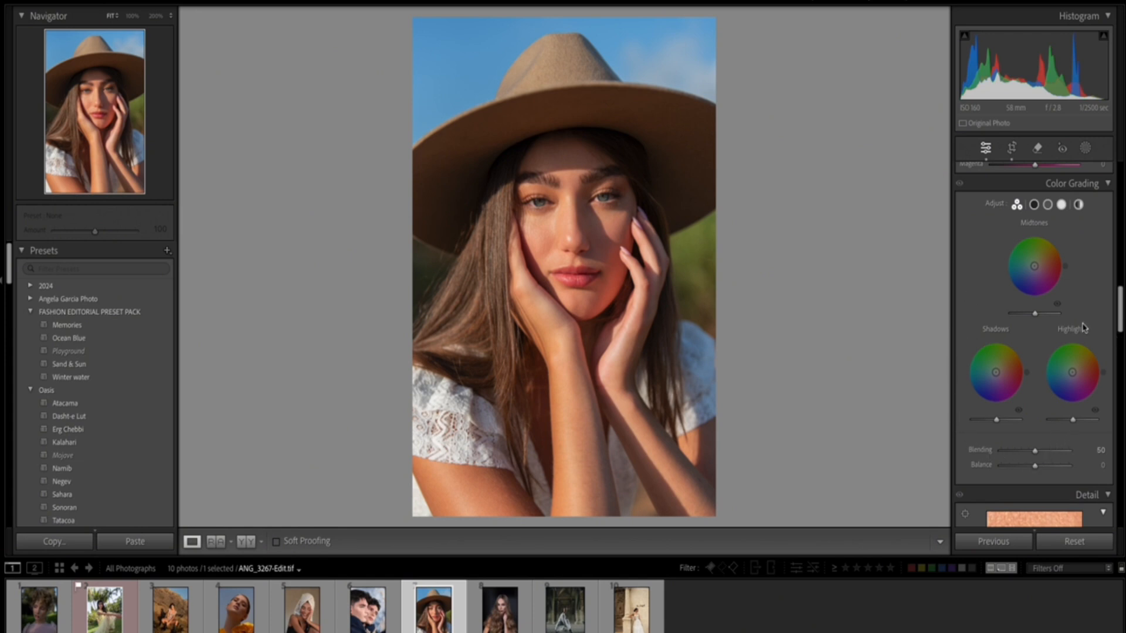
pyautogui.scroll(-6, 1084, 327)
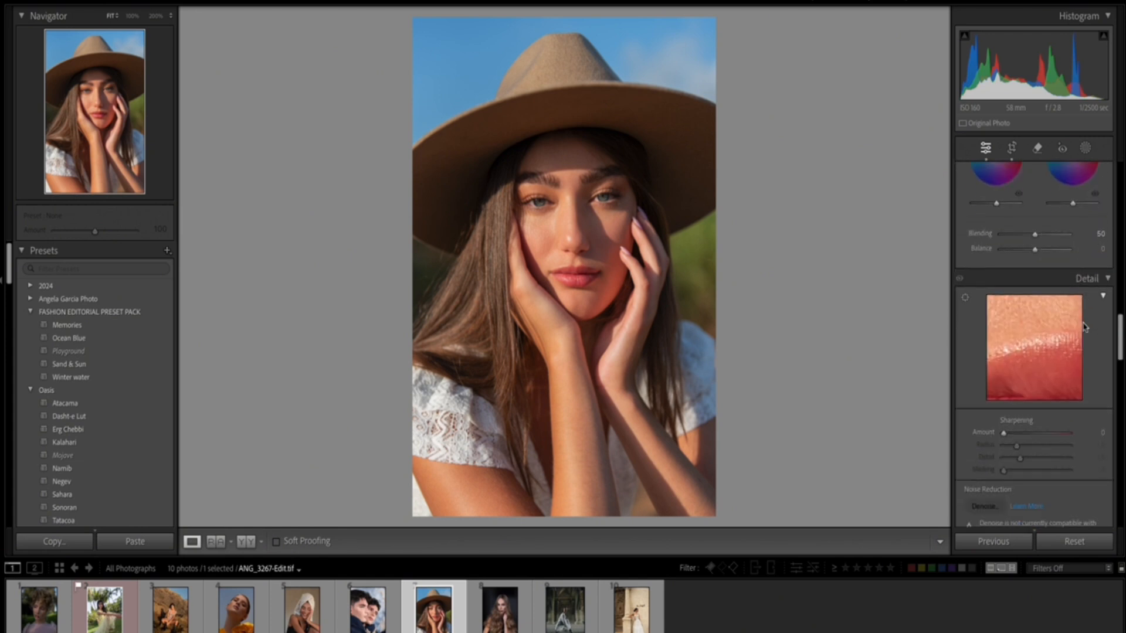
pyautogui.scroll(-12, 1084, 327)
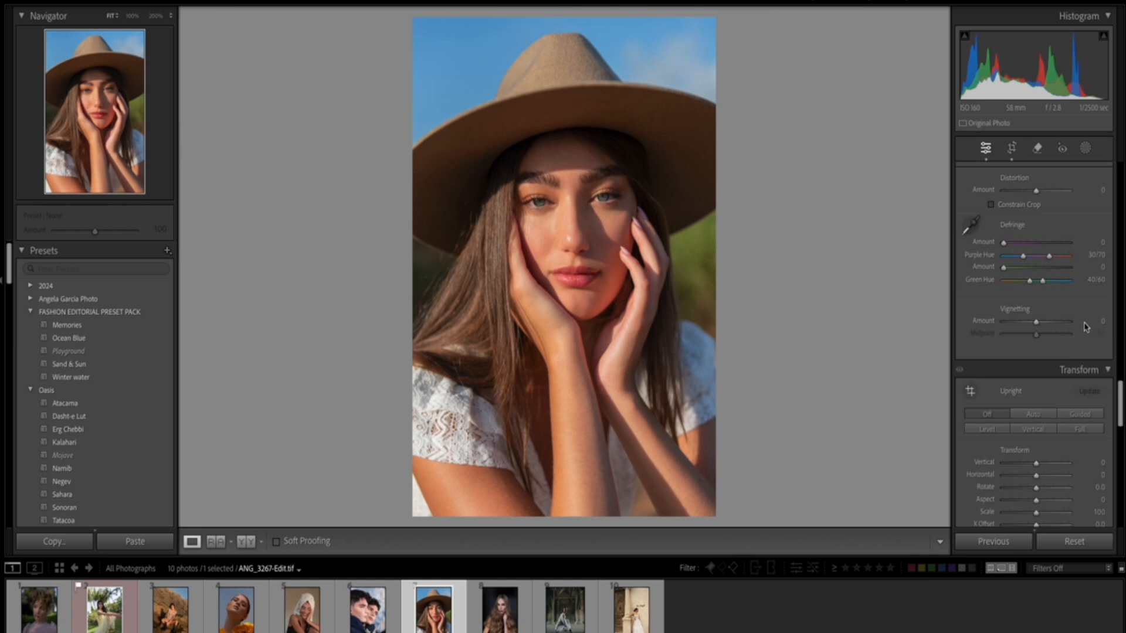
pyautogui.scroll(-12, 1086, 327)
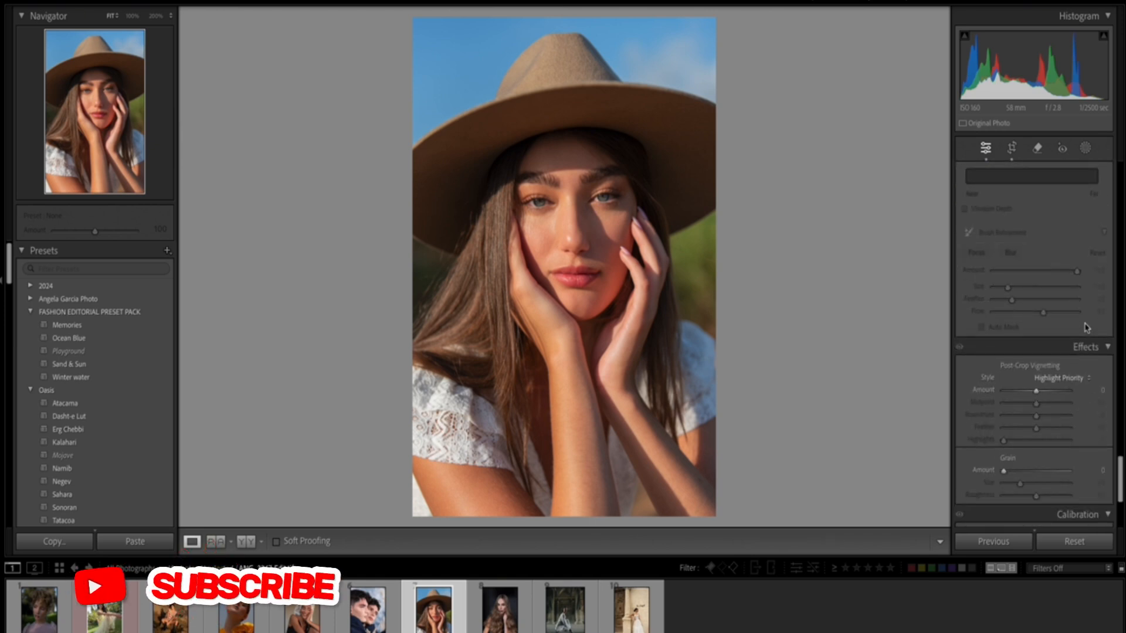
pyautogui.scroll(-5, 1085, 327)
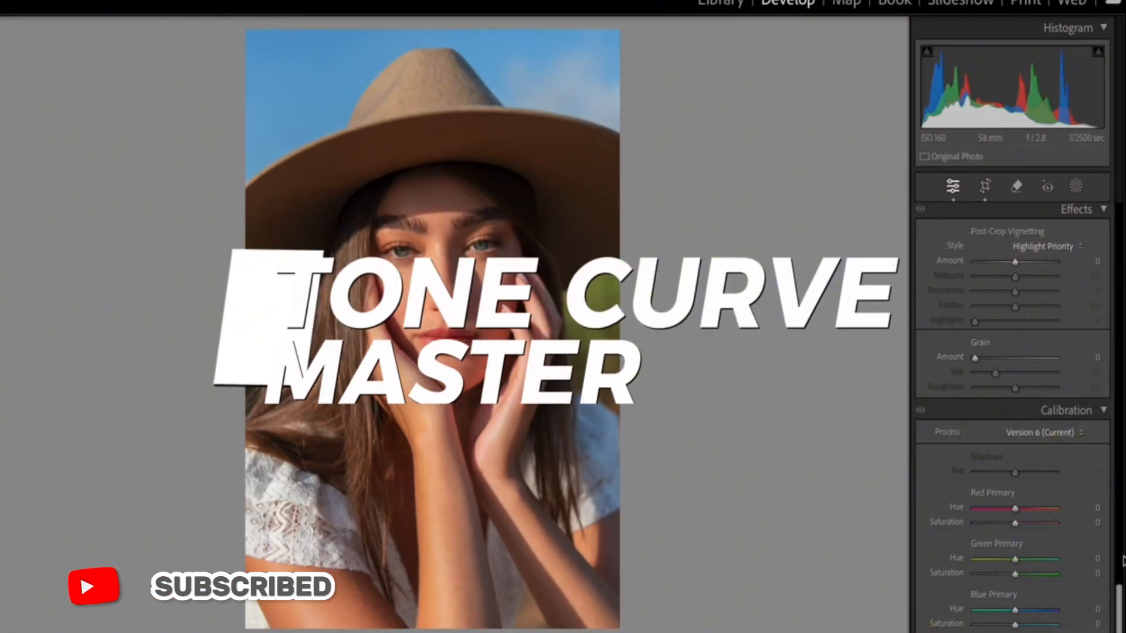
# Add three anchor points to the main point curve: highlights at 190/193, shadows at 66/65 and midtones at 124/125.
pyautogui.moveTo(1120, 620); pyautogui.dragTo(1117, 287)
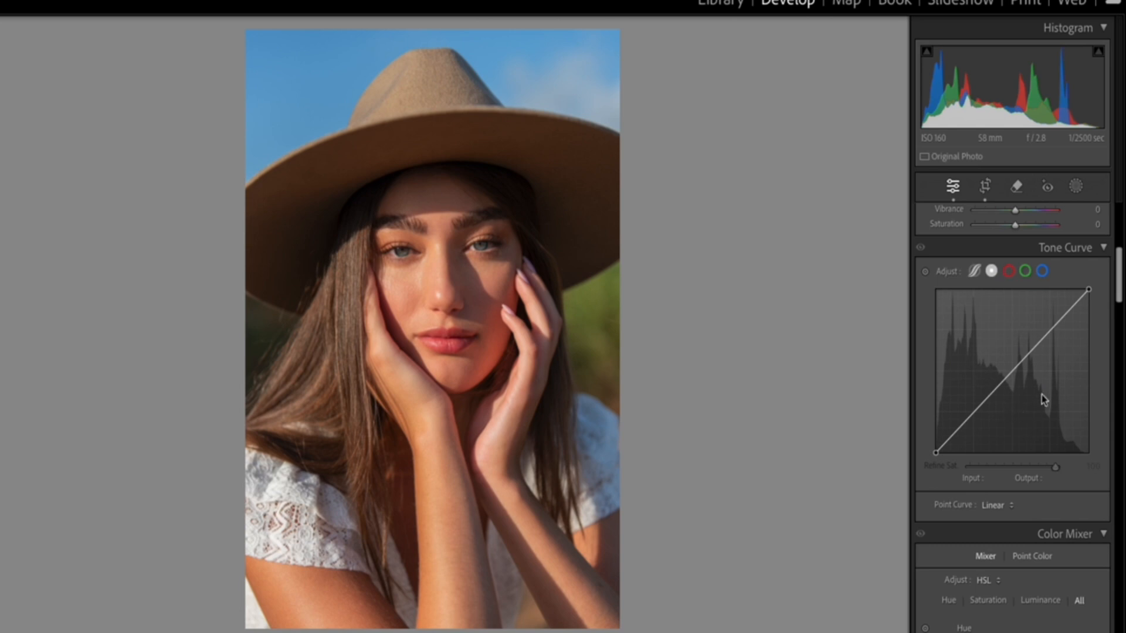
pyautogui.moveTo(1050, 334)
pyautogui.mouseDown()
pyautogui.moveTo(1056, 343)
pyautogui.moveTo(1050, 330)
pyautogui.mouseUp()
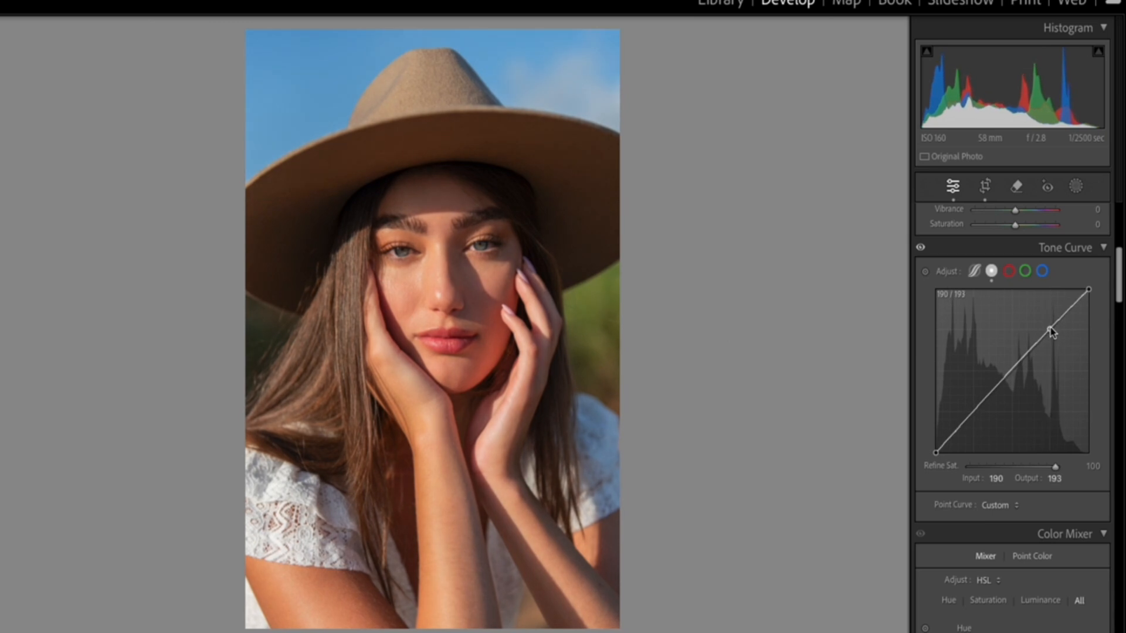
pyautogui.click(974, 410)
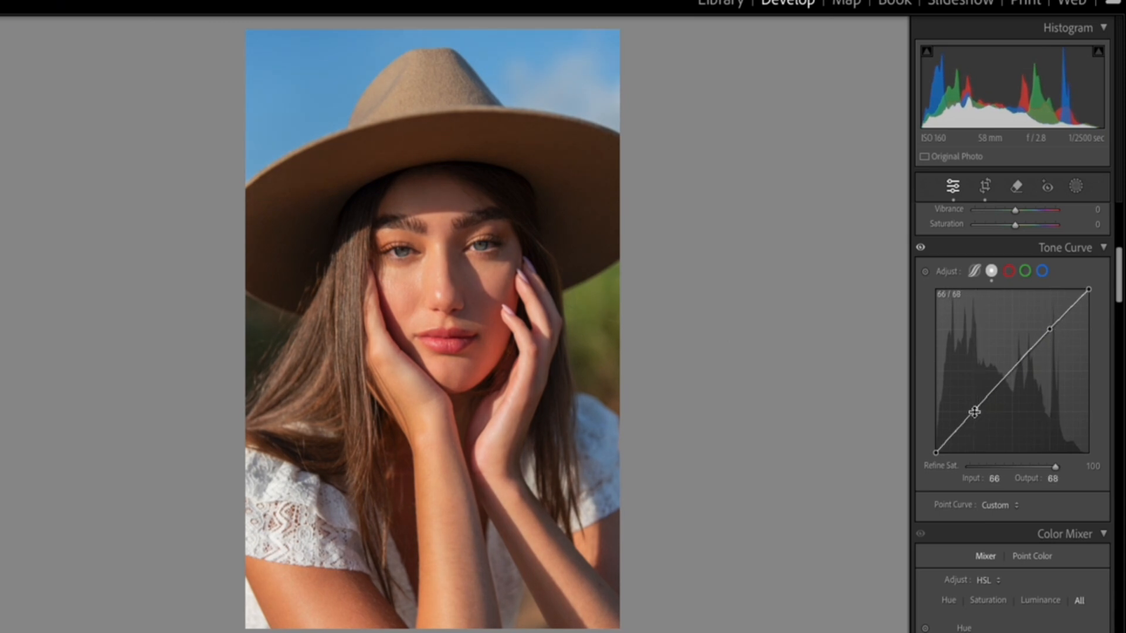
pyautogui.click(1014, 369)
pyautogui.moveTo(973, 413)
pyautogui.mouseDown()
pyautogui.moveTo(980, 423)
pyautogui.moveTo(969, 402)
pyautogui.moveTo(975, 411)
pyautogui.mouseUp()
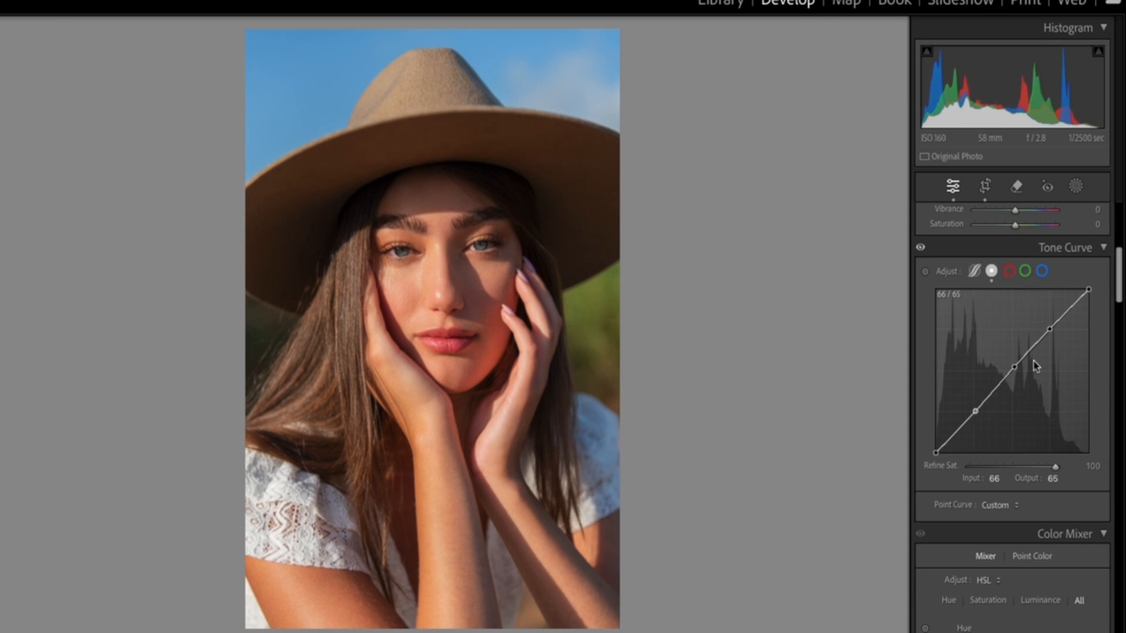
pyautogui.moveTo(1014, 368)
pyautogui.mouseDown()
pyautogui.moveTo(997, 354)
pyautogui.moveTo(1020, 390)
pyautogui.moveTo(1001, 360)
pyautogui.moveTo(1009, 375)
pyautogui.mouseUp()
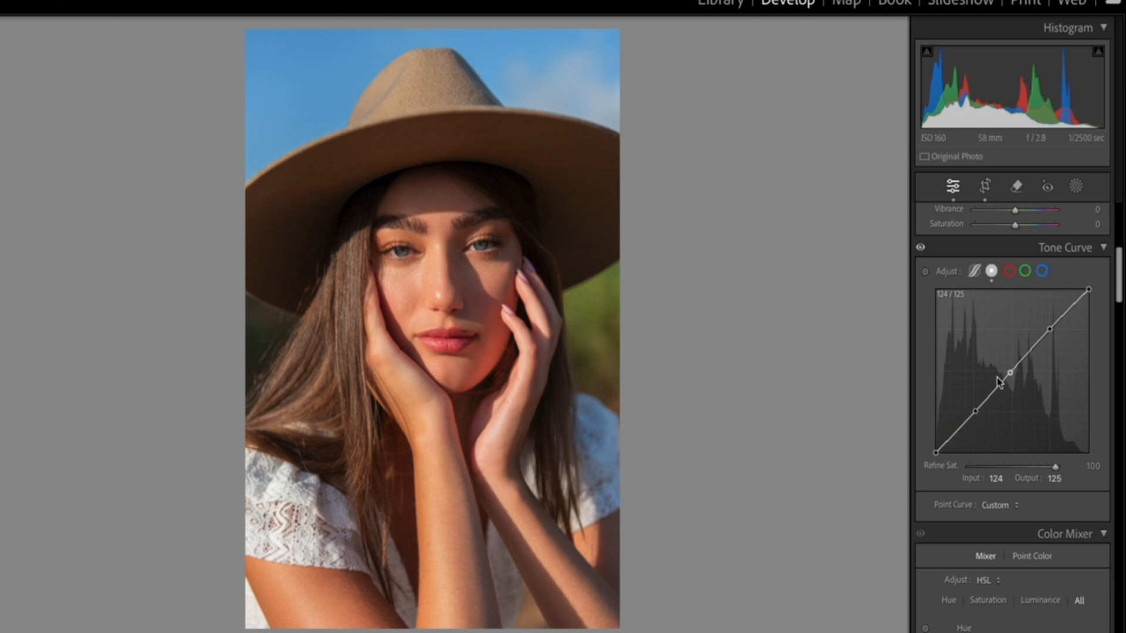
# Shape an S-curve with shadows at 69/58, highlights at 191/201 and midtones at 116/120, comparing the photo with the Tone Curve off and on.
pyautogui.moveTo(977, 416); pyautogui.dragTo(977, 416)
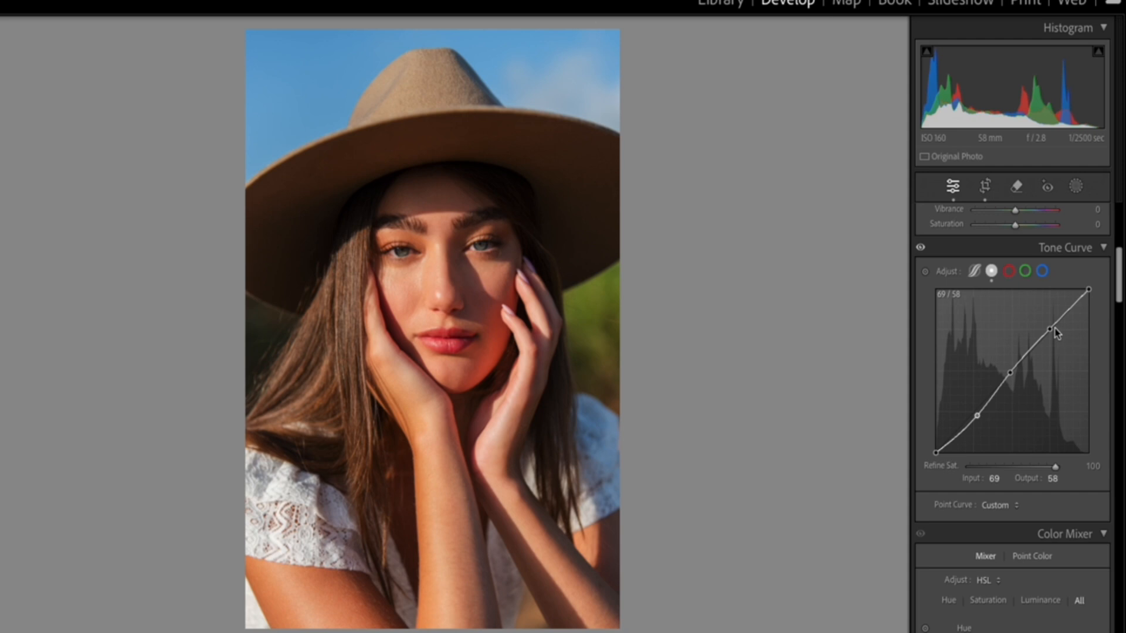
pyautogui.moveTo(1050, 329); pyautogui.dragTo(1051, 326)
pyautogui.click(921, 248)
pyautogui.click(921, 248)
pyautogui.click(920, 248)
pyautogui.click(920, 248)
pyautogui.click(921, 248)
pyautogui.click(921, 248)
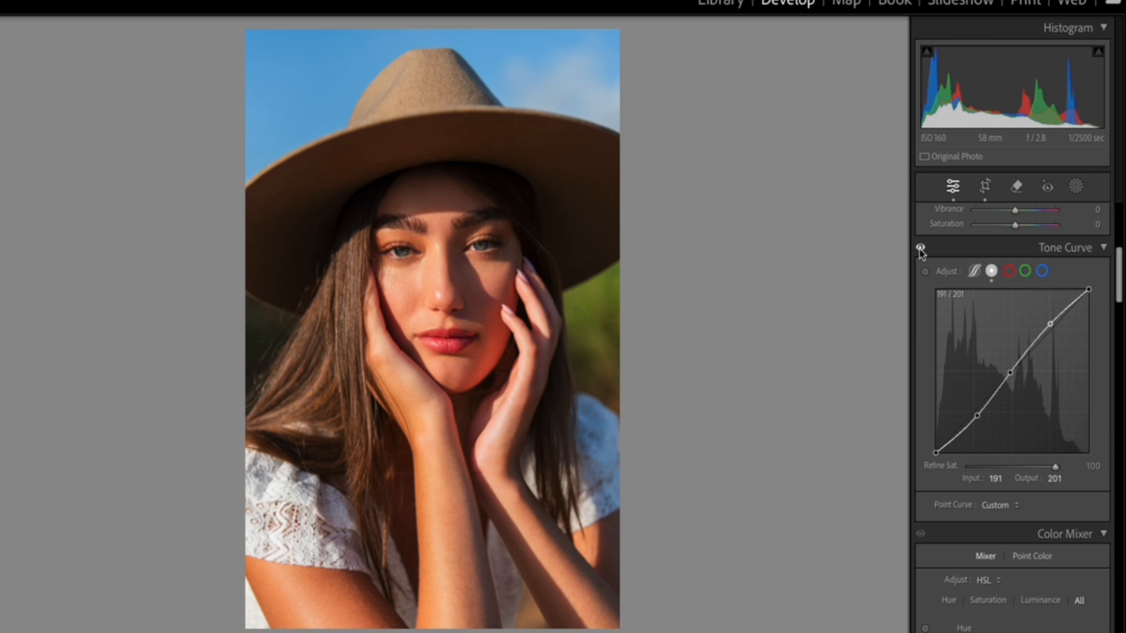
pyautogui.click(920, 248)
pyautogui.click(920, 248)
pyautogui.click(1010, 374)
pyautogui.moveTo(1011, 378)
pyautogui.mouseDown()
pyautogui.moveTo(1018, 384)
pyautogui.moveTo(1005, 376)
pyautogui.mouseUp()
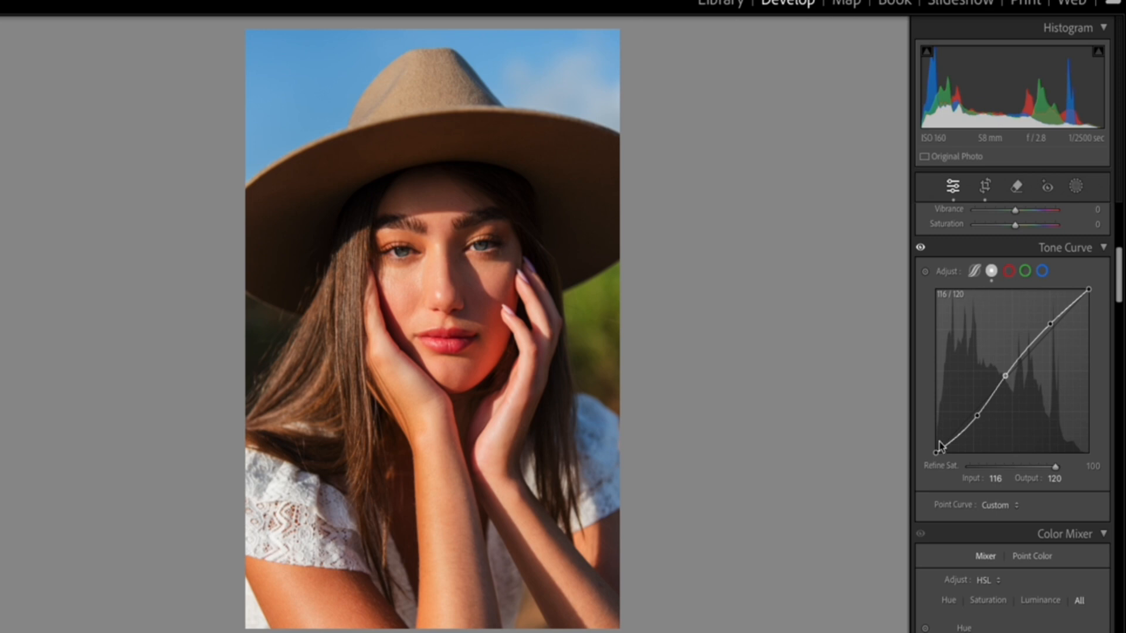
# Try a midtone anchor point on the red curve and one at 125/122 on the green curve.
pyautogui.click(1009, 274)
pyautogui.click(1026, 275)
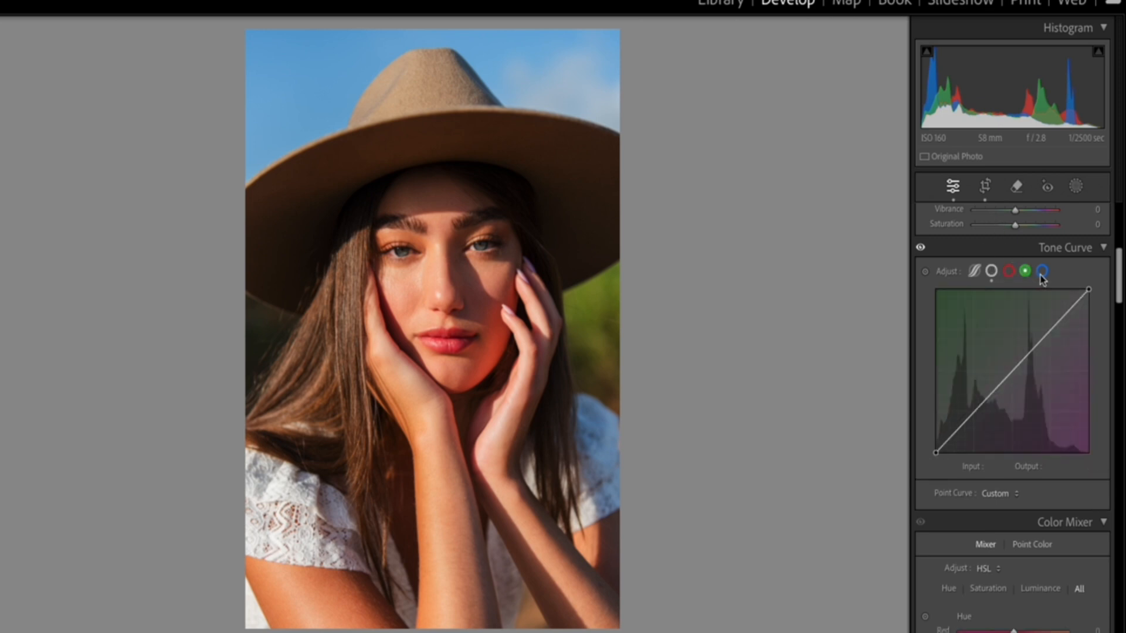
pyautogui.click(1041, 273)
pyautogui.click(1009, 272)
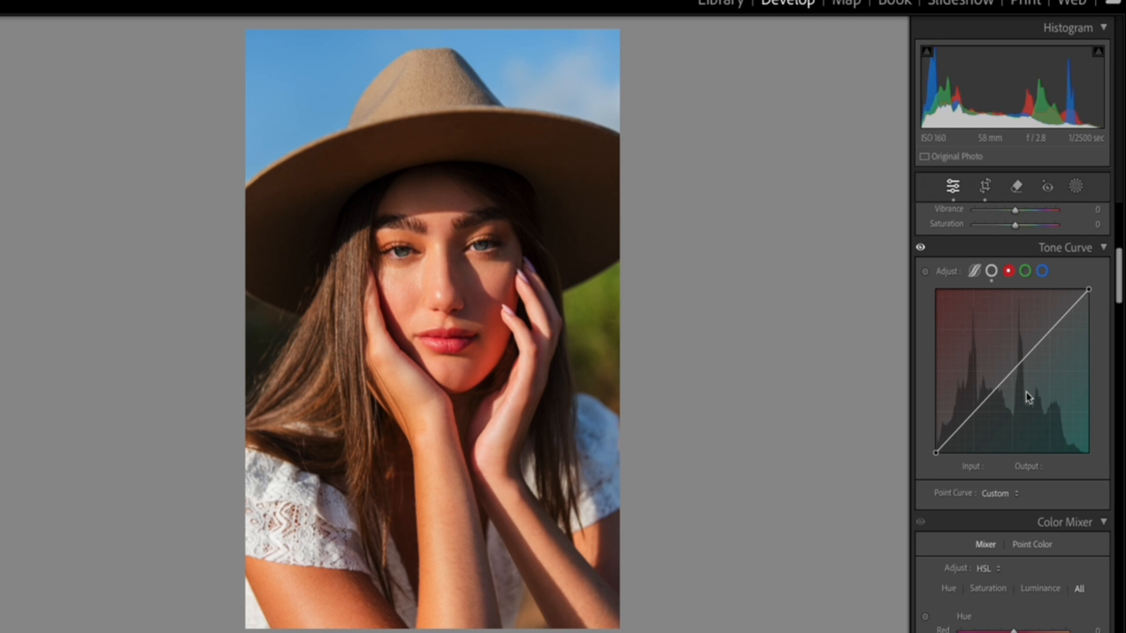
pyautogui.moveTo(1010, 379)
pyautogui.mouseDown()
pyautogui.moveTo(985, 346)
pyautogui.moveTo(1049, 413)
pyautogui.moveTo(1013, 376)
pyautogui.mouseUp()
pyautogui.click(1025, 271)
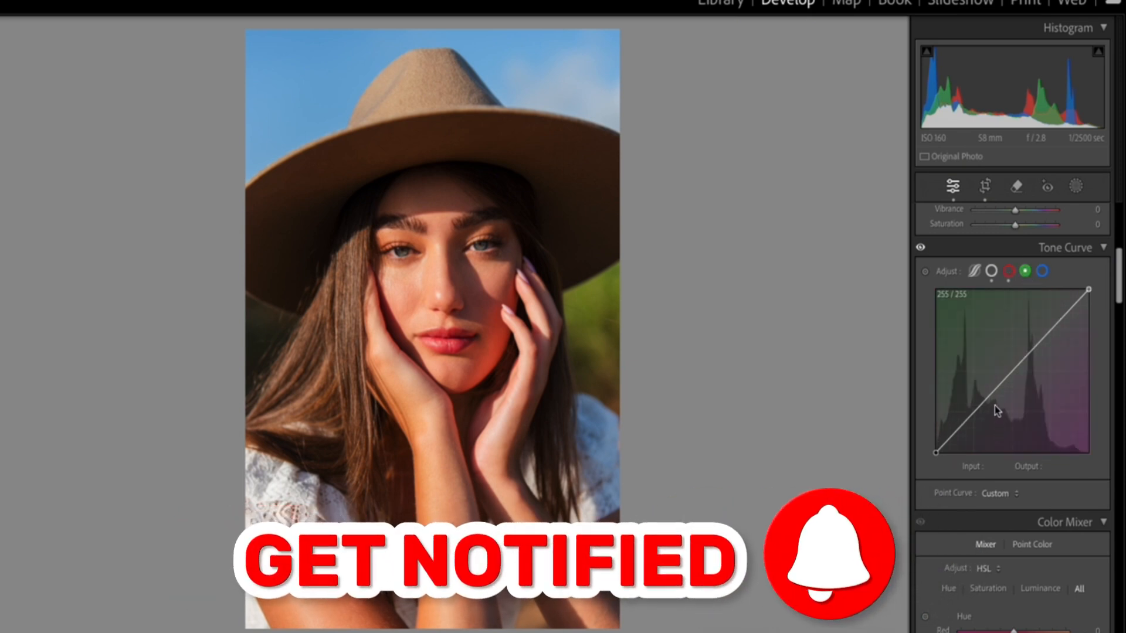
pyautogui.moveTo(1012, 371)
pyautogui.mouseDown()
pyautogui.moveTo(975, 331)
pyautogui.moveTo(990, 366)
pyautogui.moveTo(1053, 433)
pyautogui.moveTo(1010, 378)
pyautogui.mouseUp()
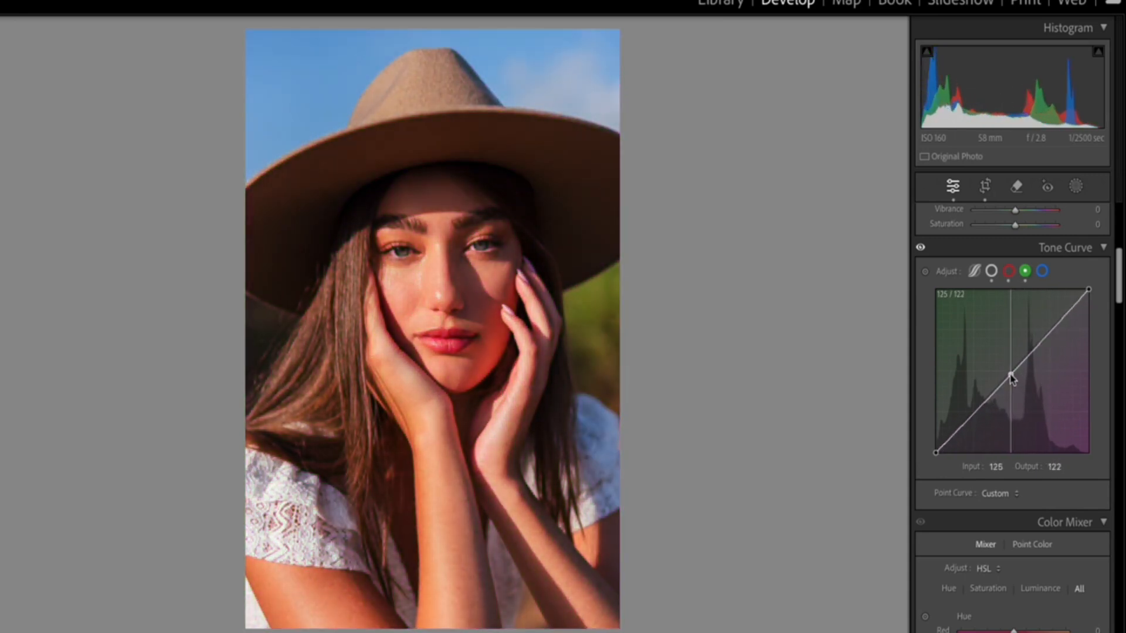
# Try pulling the blue curve's midtones down to 160/76, and remove that anchor point.
pyautogui.click(1043, 273)
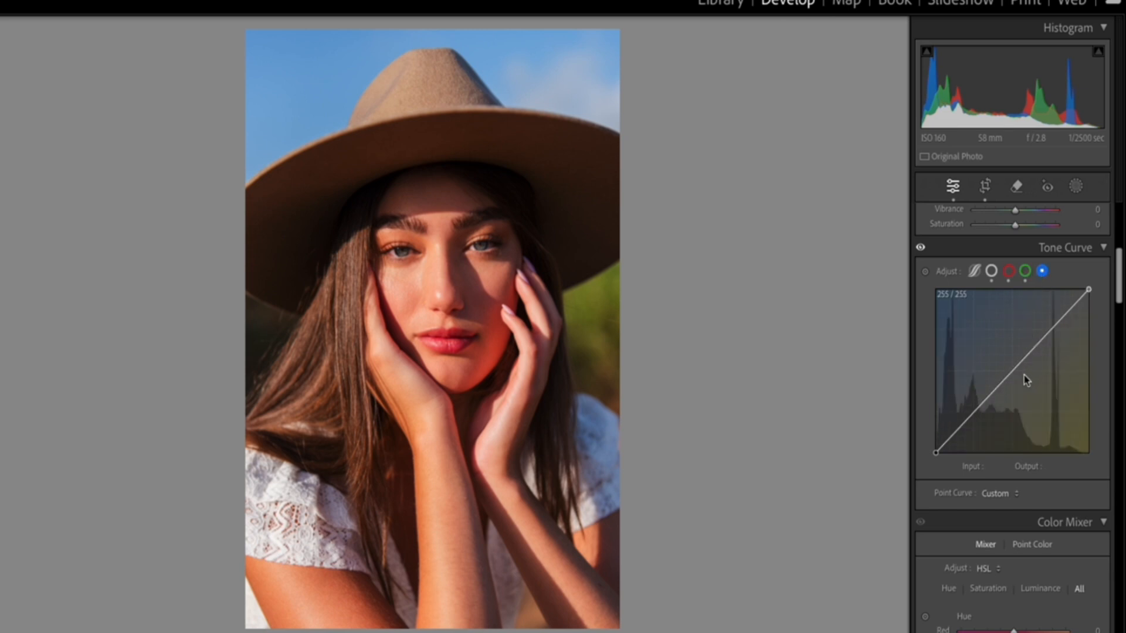
pyautogui.moveTo(1015, 377); pyautogui.dragTo(1033, 409)
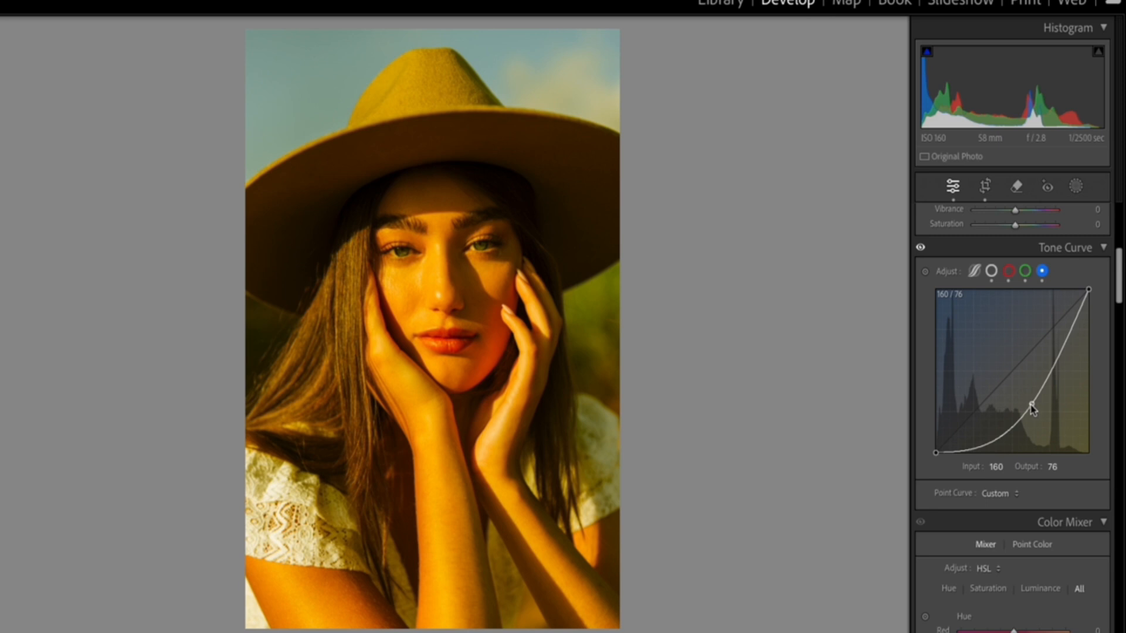
pyautogui.doubleClick(1032, 408)
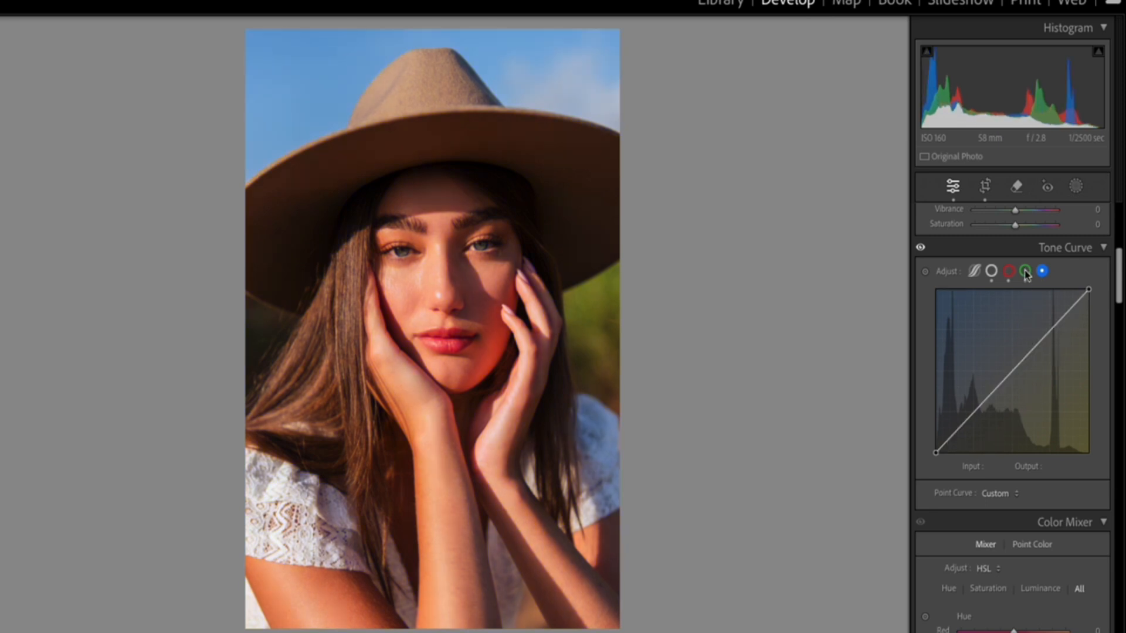
# Try a slightly lowered shadow point and a highlight point at 194/189 on the blue curve.
pyautogui.click(973, 414)
pyautogui.moveTo(971, 412); pyautogui.dragTo(972, 415)
pyautogui.moveTo(1053, 336); pyautogui.dragTo(1053, 334)
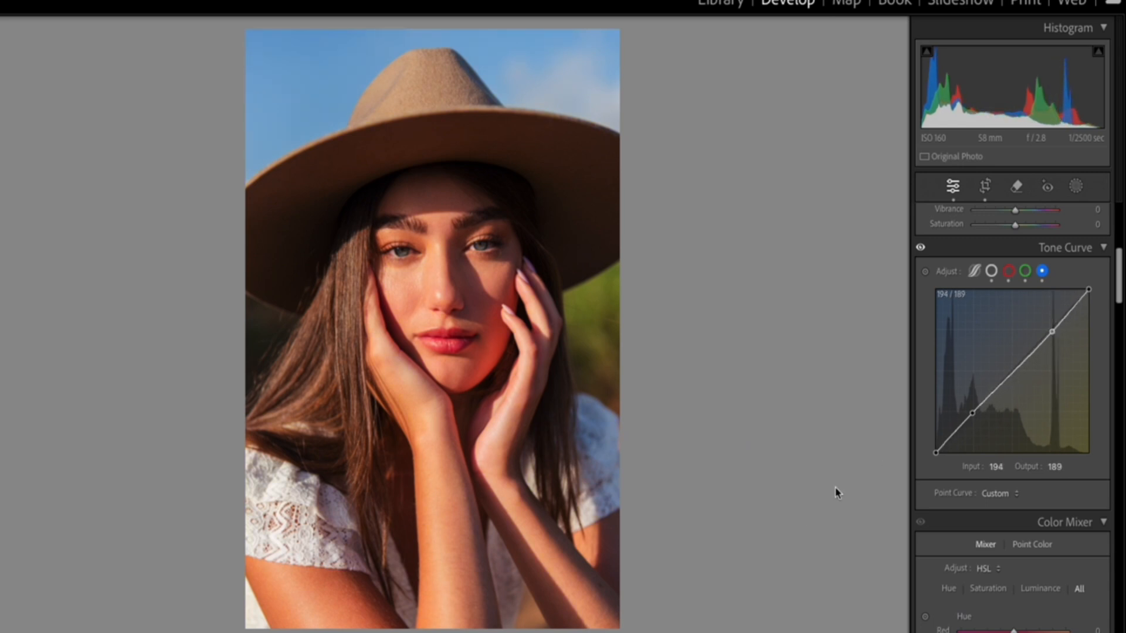
# Remove the anchor points from the blue, red and green curves to restore their straight lines.
pyautogui.doubleClick(972, 416)
pyautogui.doubleClick(1052, 332)
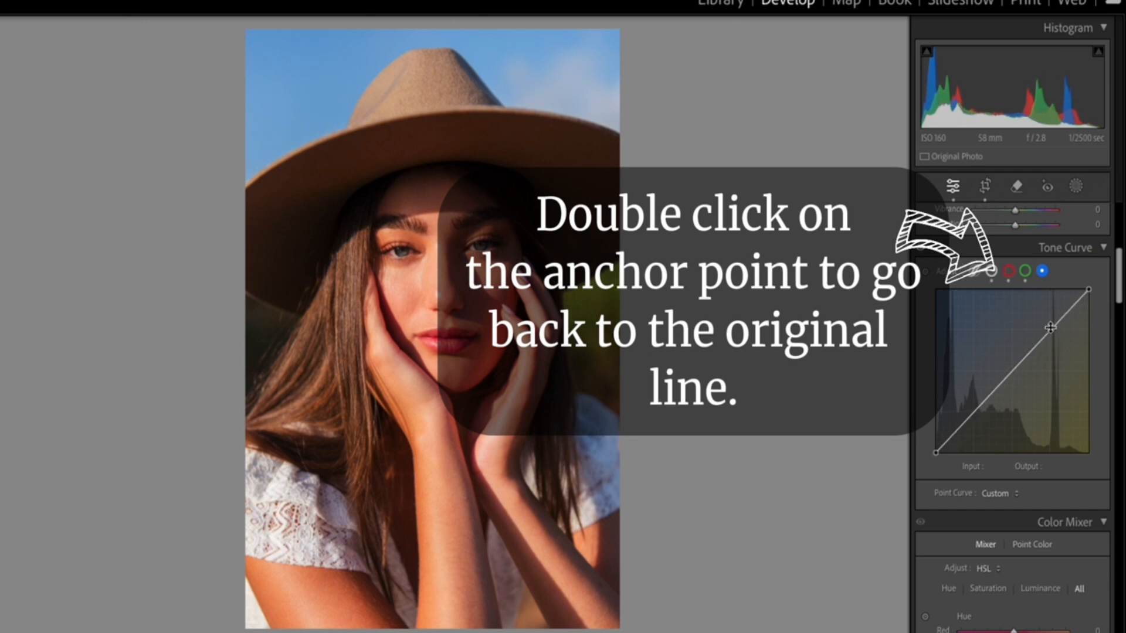
pyautogui.click(1008, 272)
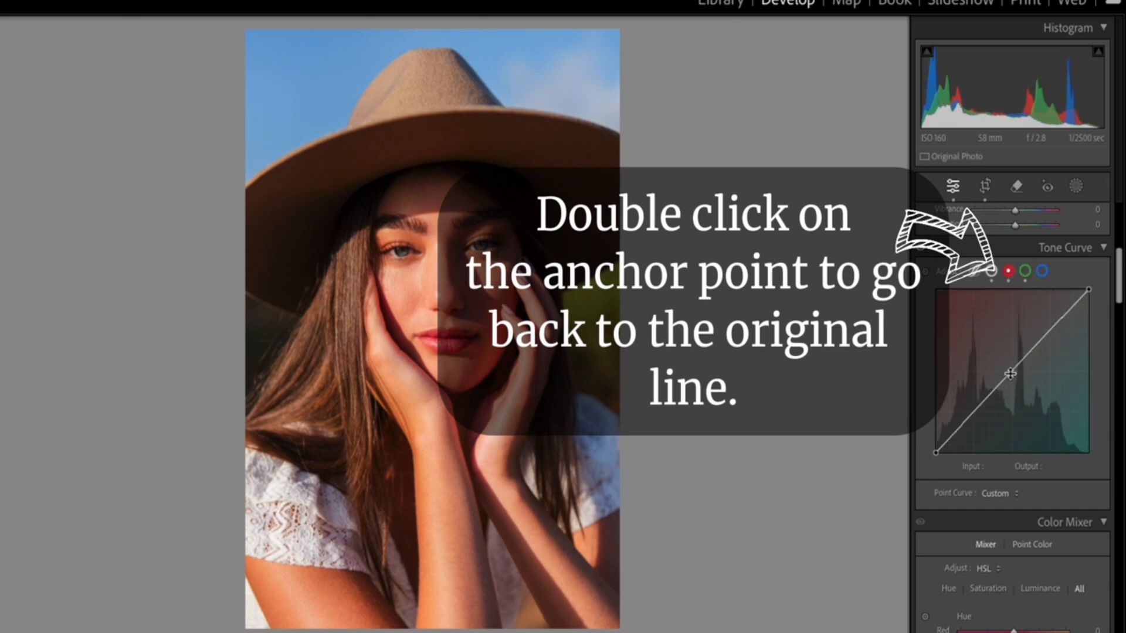
pyautogui.click(1026, 270)
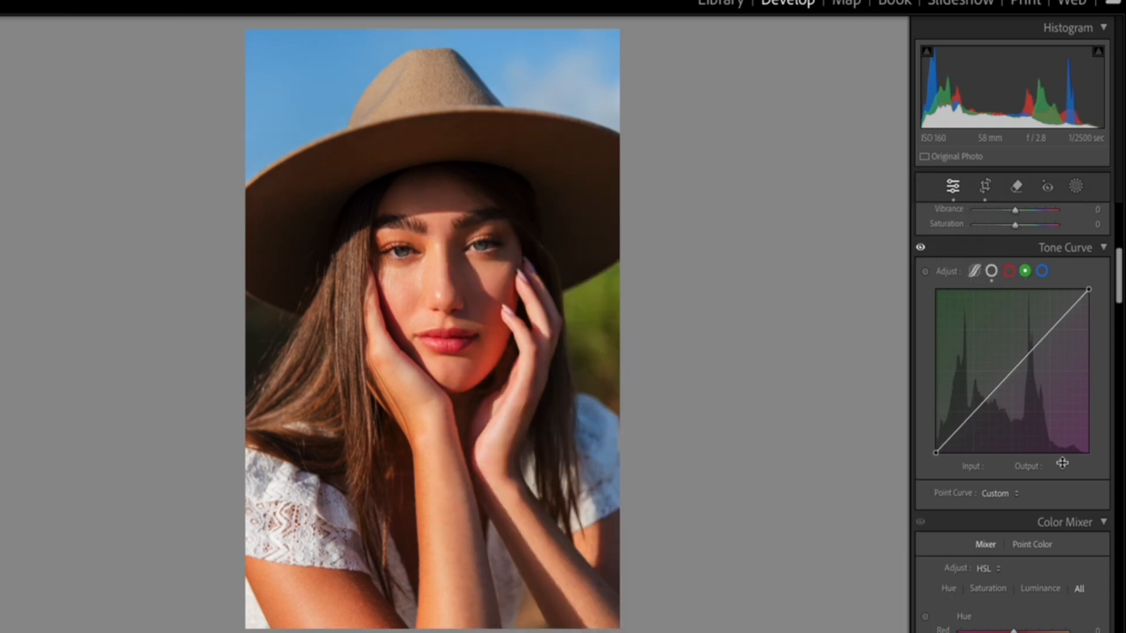
# Raise the blue curve's shadows to 58/65 and lower its highlights to 196/186.
pyautogui.click(1009, 272)
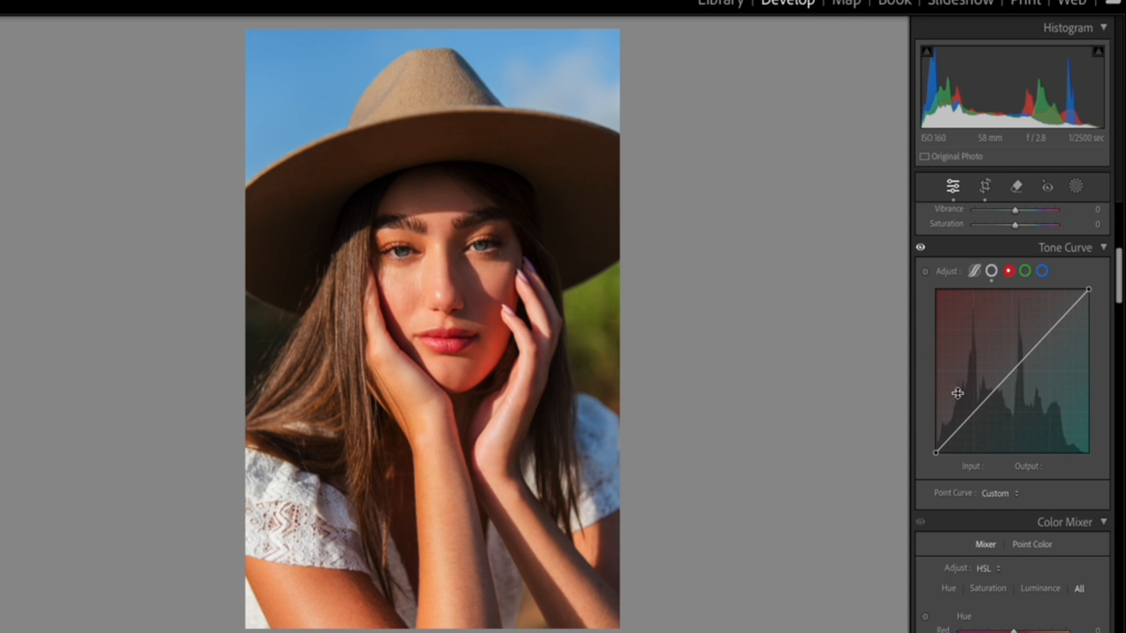
pyautogui.click(1041, 272)
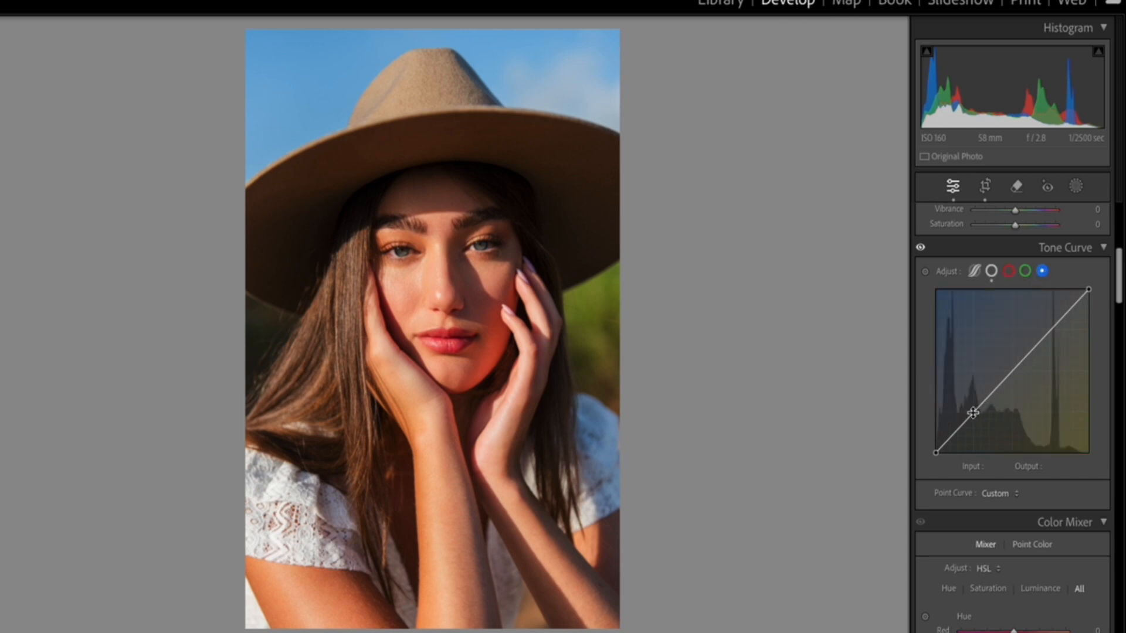
pyautogui.moveTo(973, 413); pyautogui.dragTo(971, 408)
pyautogui.moveTo(1049, 331); pyautogui.dragTo(1054, 337)
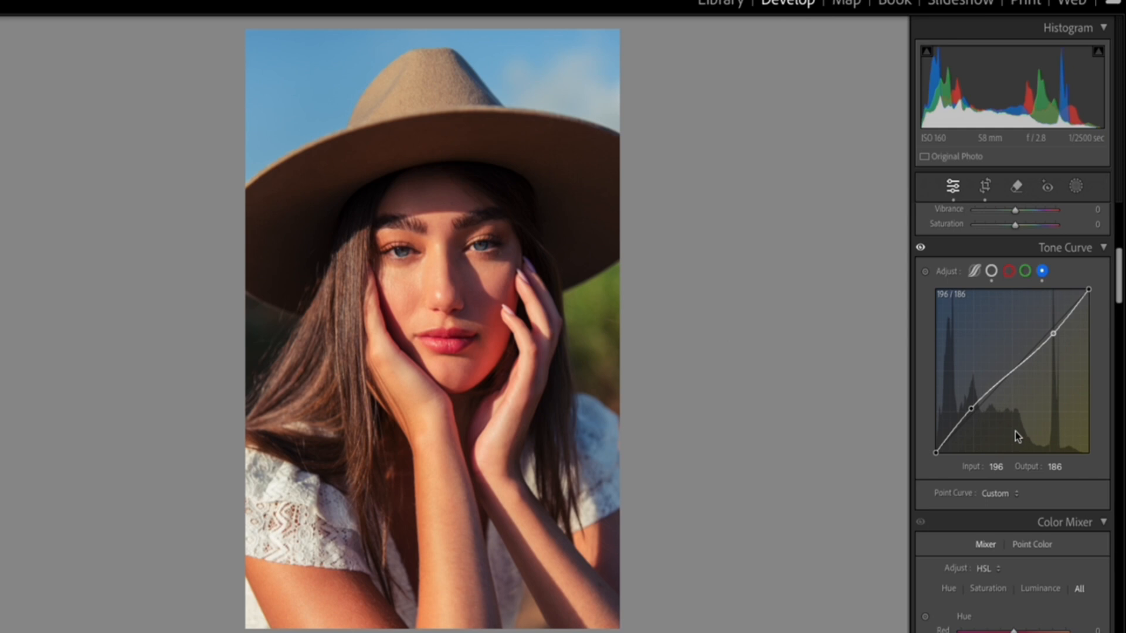
pyautogui.moveTo(972, 411); pyautogui.dragTo(970, 410)
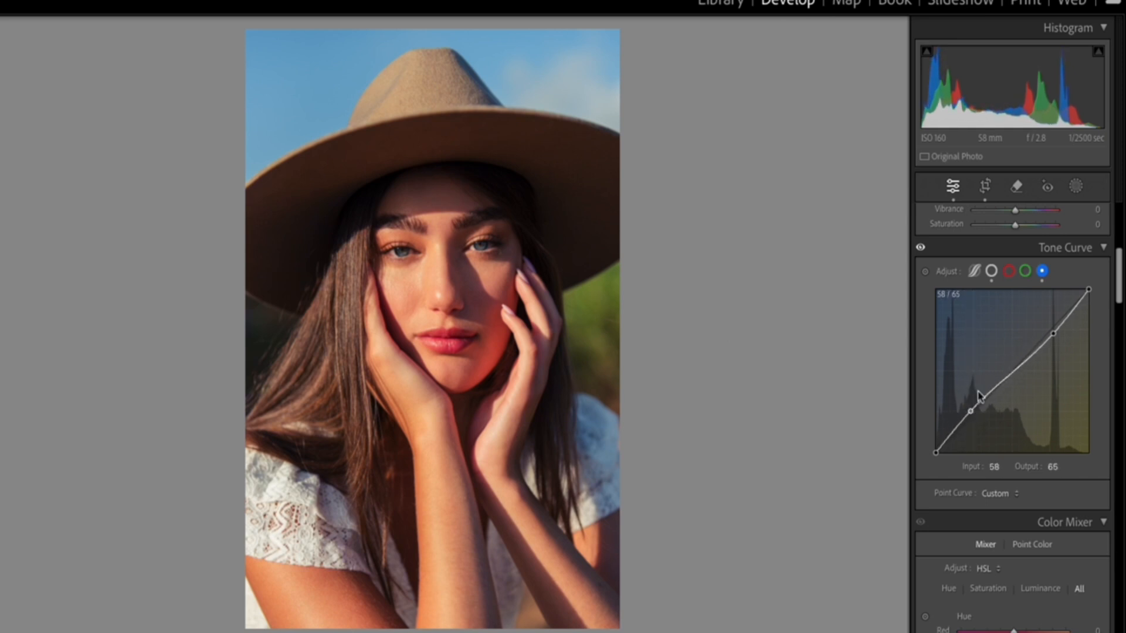
# Lower the red curve with a shadow point at 62/60 and a midtone point at 134/126.
pyautogui.click(1009, 271)
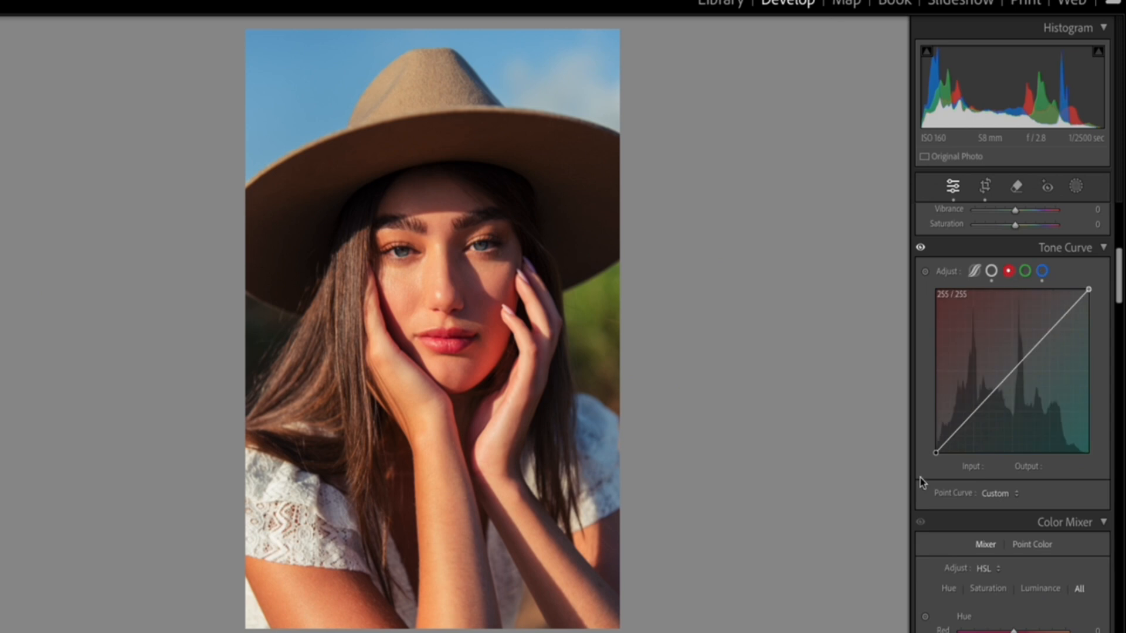
pyautogui.moveTo(973, 413); pyautogui.dragTo(973, 418)
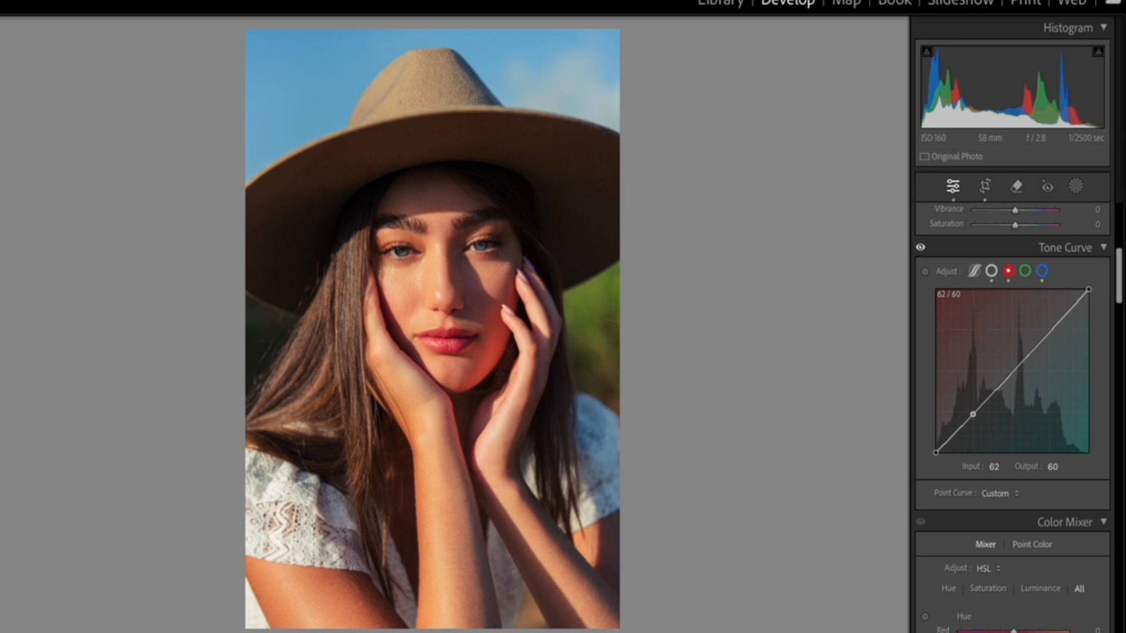
pyautogui.moveTo(1013, 373); pyautogui.dragTo(1016, 372)
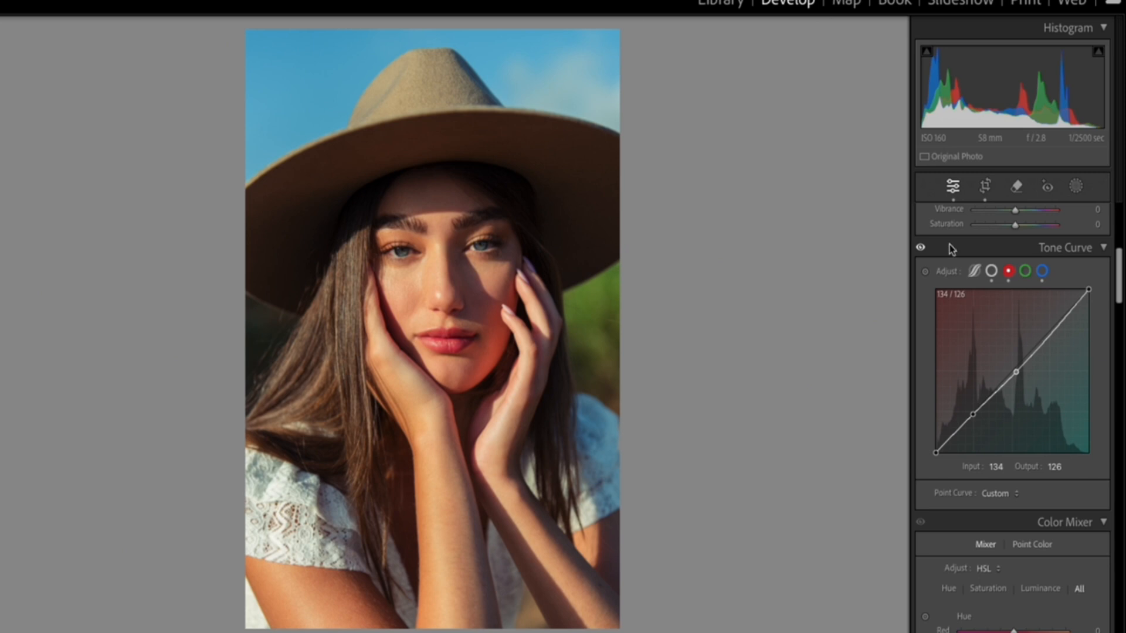
# Add shadow and midtone points near the green curve's original line, and raise its highlights to 186/190.
pyautogui.click(1025, 271)
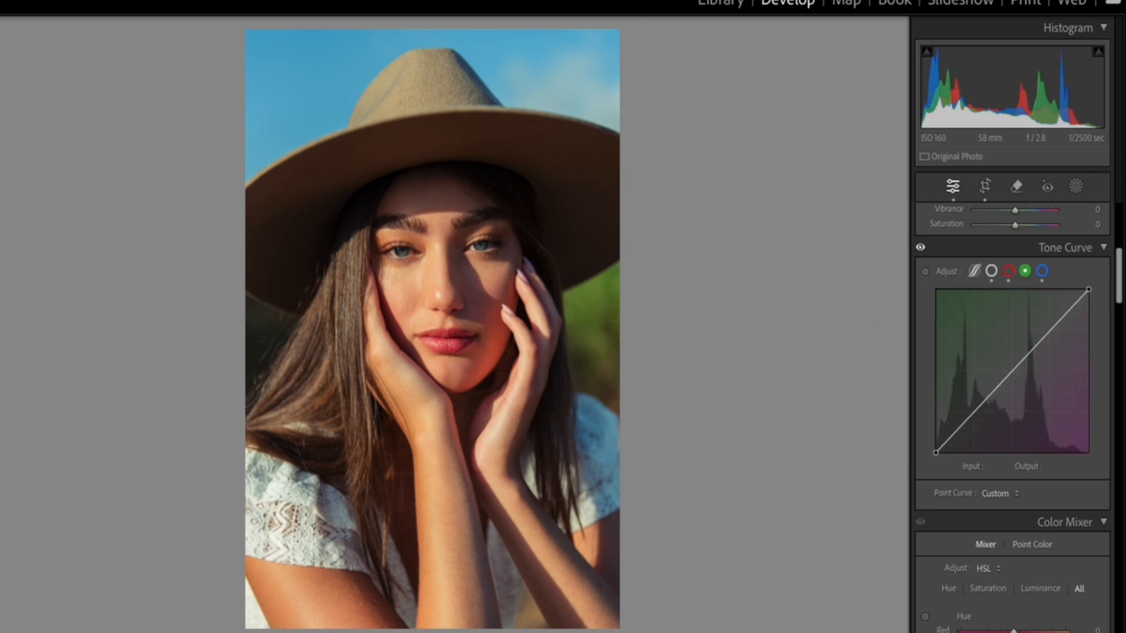
pyautogui.moveTo(973, 413); pyautogui.dragTo(972, 414)
pyautogui.moveTo(1015, 371); pyautogui.dragTo(1014, 370)
pyautogui.moveTo(1047, 336); pyautogui.dragTo(1048, 331)
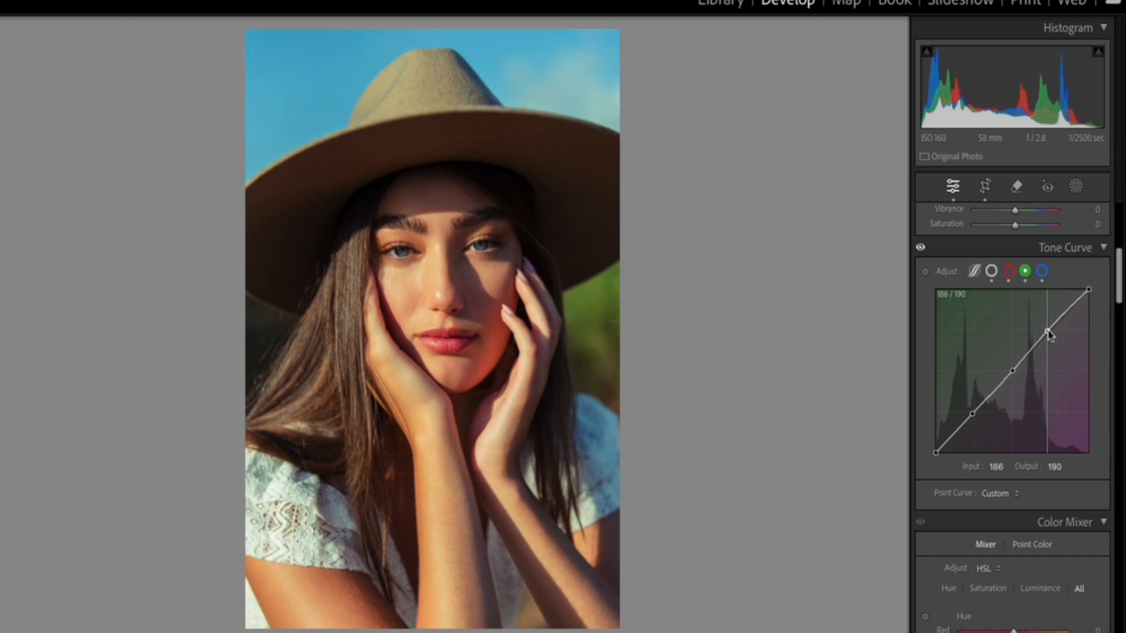
# Compare the portrait with and without the Tone Curve adjustments, including a before/after view.
pyautogui.click(921, 247)
pyautogui.click(921, 247)
pyautogui.click(920, 247)
pyautogui.click(922, 248)
pyautogui.click(922, 248)
pyautogui.click(921, 248)
pyautogui.click(921, 248)
pyautogui.click(921, 248)
pyautogui.press('y')
pyautogui.press('y')
# In the Color Mixer, set the blue hue to +32 and the red luminance to -2.
pyautogui.scroll(-2, 1074, 499)
pyautogui.scroll(-3, 1074, 500)
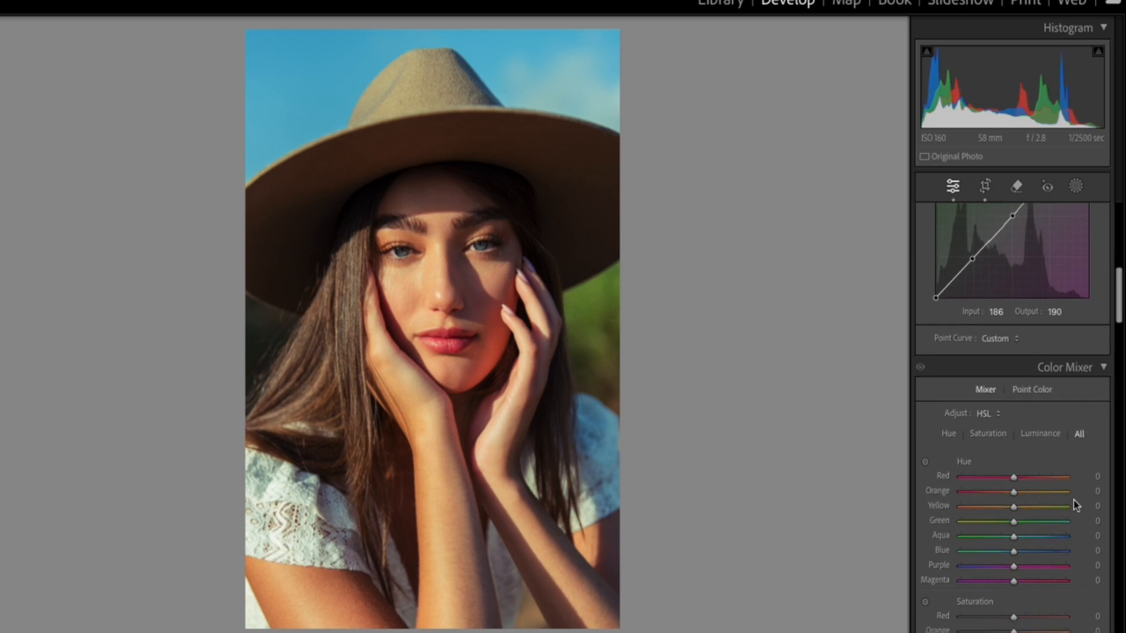
pyautogui.scroll(-3, 1072, 504)
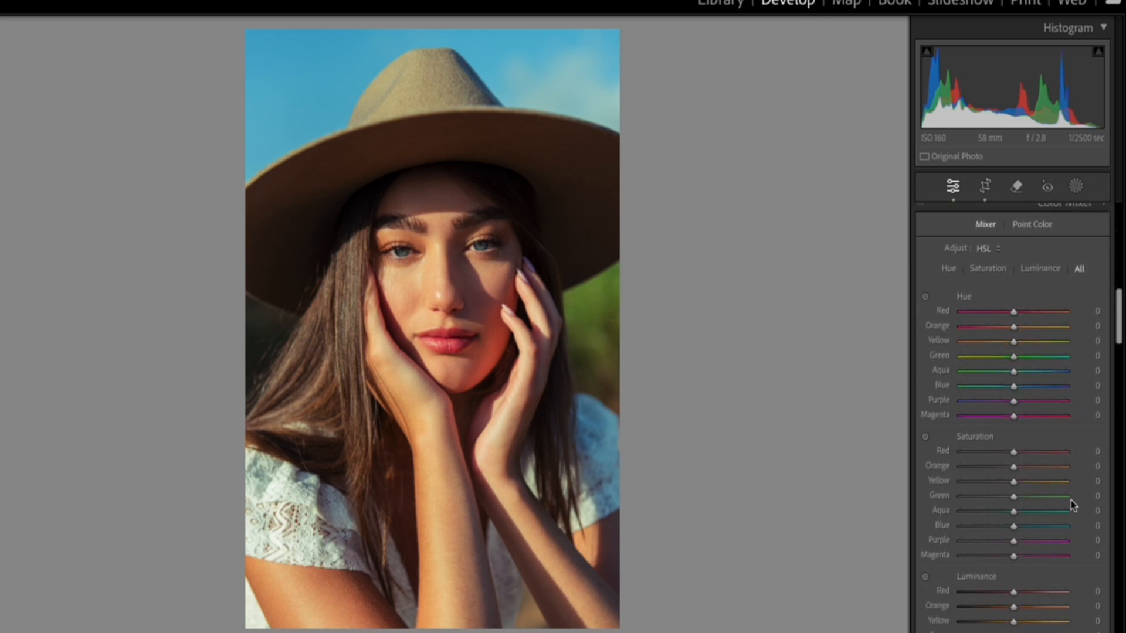
pyautogui.scroll(1, 1070, 504)
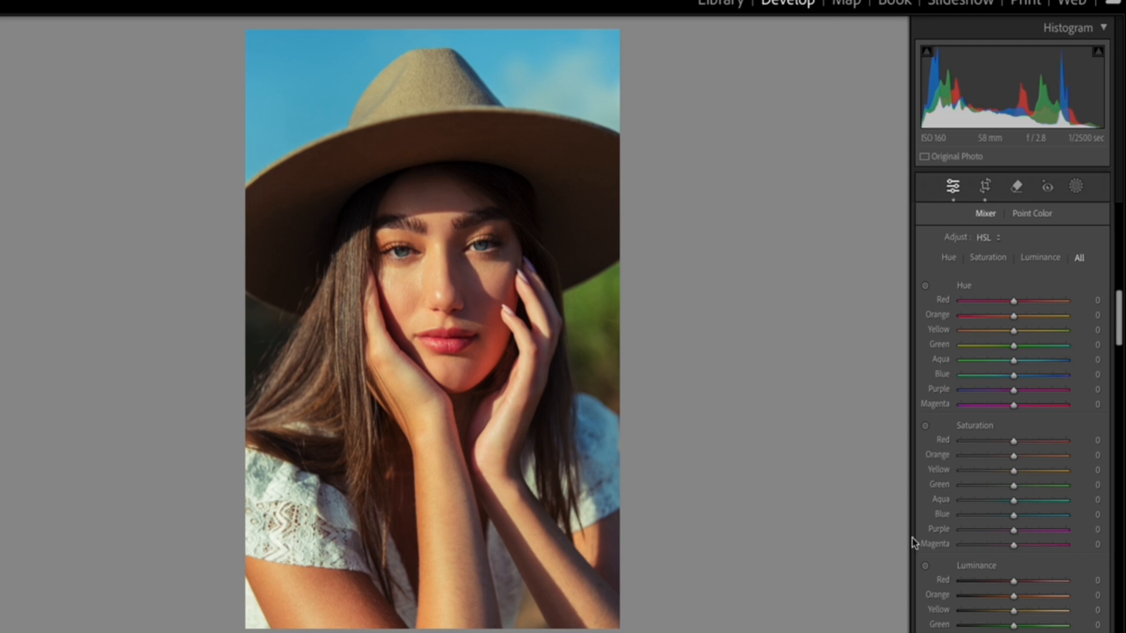
pyautogui.scroll(-3, 1006, 564)
pyautogui.scroll(-1, 1026, 454)
pyautogui.scroll(-1, 1019, 513)
pyautogui.scroll(1, 1018, 511)
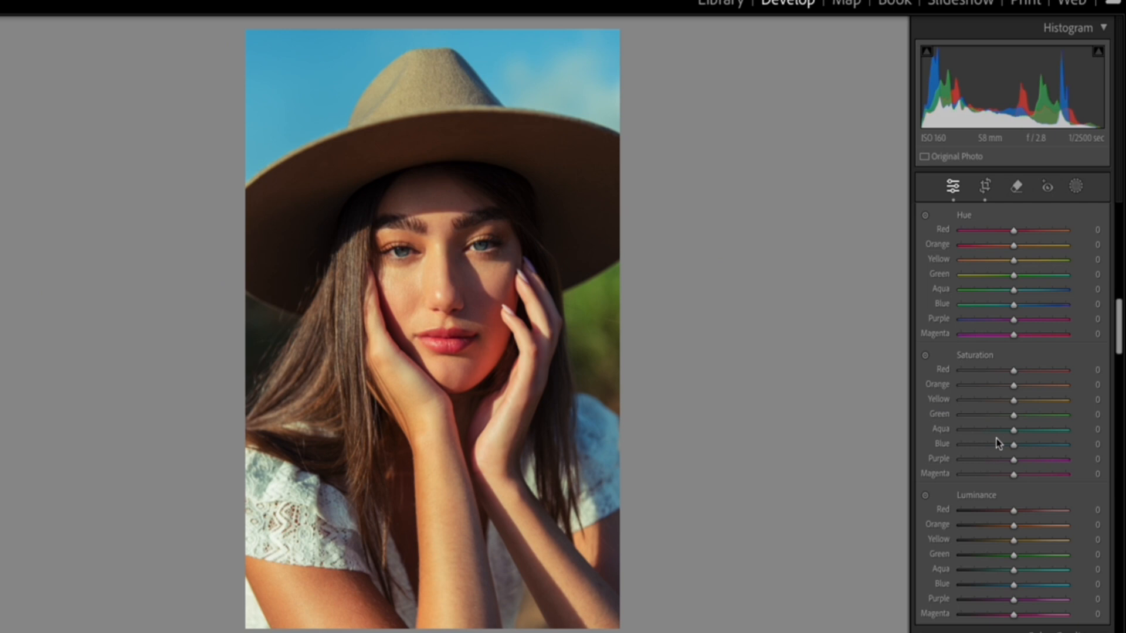
pyautogui.moveTo(1013, 305); pyautogui.dragTo(1016, 328)
pyautogui.moveTo(1013, 233)
pyautogui.mouseDown()
pyautogui.moveTo(916, 245)
pyautogui.moveTo(1064, 242)
pyautogui.moveTo(1015, 251)
pyautogui.mouseUp()
pyautogui.moveTo(1013, 371); pyautogui.dragTo(1013, 394)
pyautogui.moveTo(1015, 515)
pyautogui.mouseDown()
pyautogui.moveTo(1060, 516)
pyautogui.moveTo(967, 522)
pyautogui.moveTo(1024, 524)
pyautogui.moveTo(970, 529)
pyautogui.moveTo(1015, 536)
pyautogui.mouseUp()
pyautogui.moveTo(1016, 309)
pyautogui.mouseDown()
pyautogui.moveTo(1038, 314)
pyautogui.moveTo(1025, 317)
pyautogui.mouseUp()
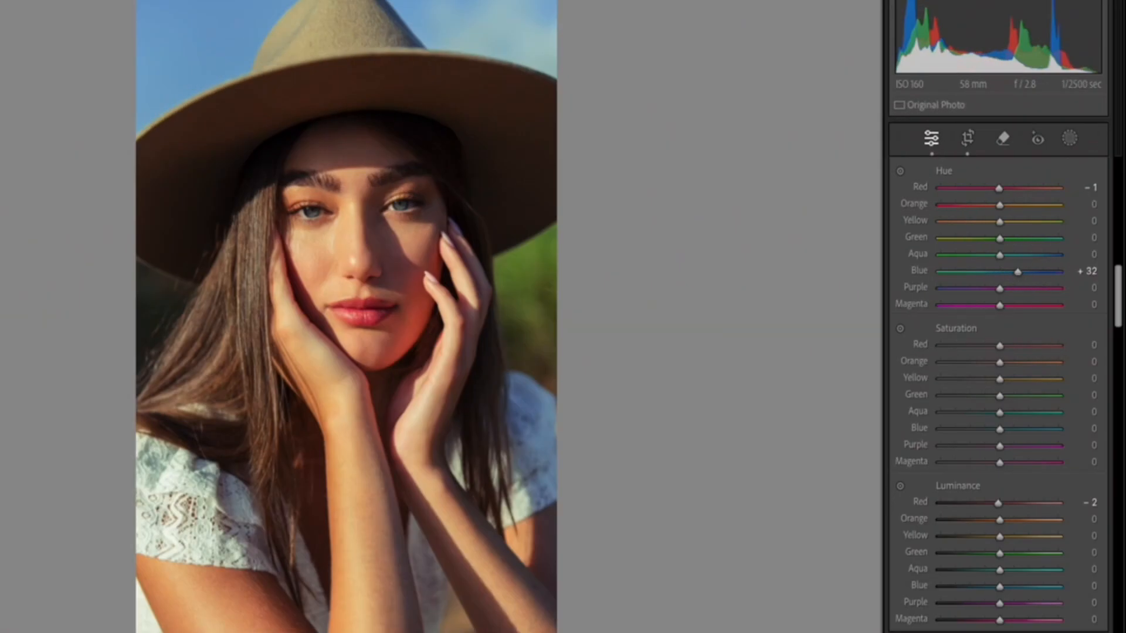
# Set the red hue to +19, the green hue to -28 and the blue saturation to -9.
pyautogui.moveTo(1012, 189); pyautogui.dragTo(1010, 189)
pyautogui.moveTo(993, 438)
pyautogui.mouseDown()
pyautogui.moveTo(977, 435)
pyautogui.moveTo(990, 438)
pyautogui.mouseUp()
pyautogui.moveTo(999, 239); pyautogui.dragTo(984, 263)
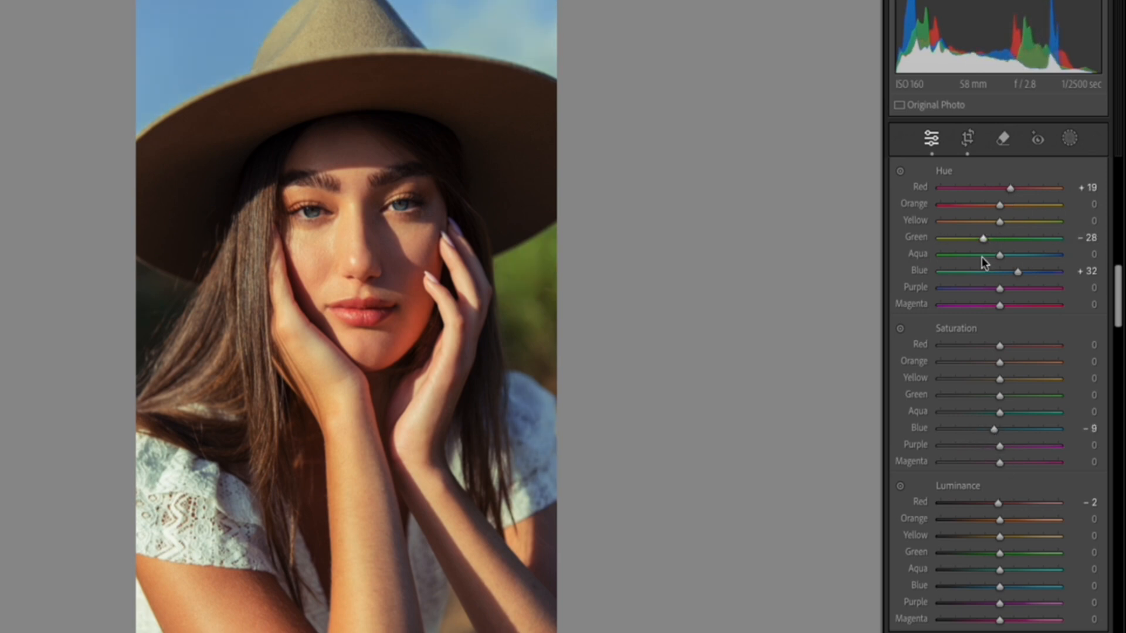
# Set the green luminance to +16, orange saturation and luminance to +4 each, and yellow saturation to +26.
pyautogui.moveTo(999, 554); pyautogui.dragTo(1008, 555)
pyautogui.click(368, 217)
pyautogui.click(397, 291)
pyautogui.moveTo(999, 363); pyautogui.dragTo(1001, 364)
pyautogui.moveTo(1000, 520); pyautogui.dragTo(1001, 520)
pyautogui.moveTo(1001, 379); pyautogui.dragTo(1016, 379)
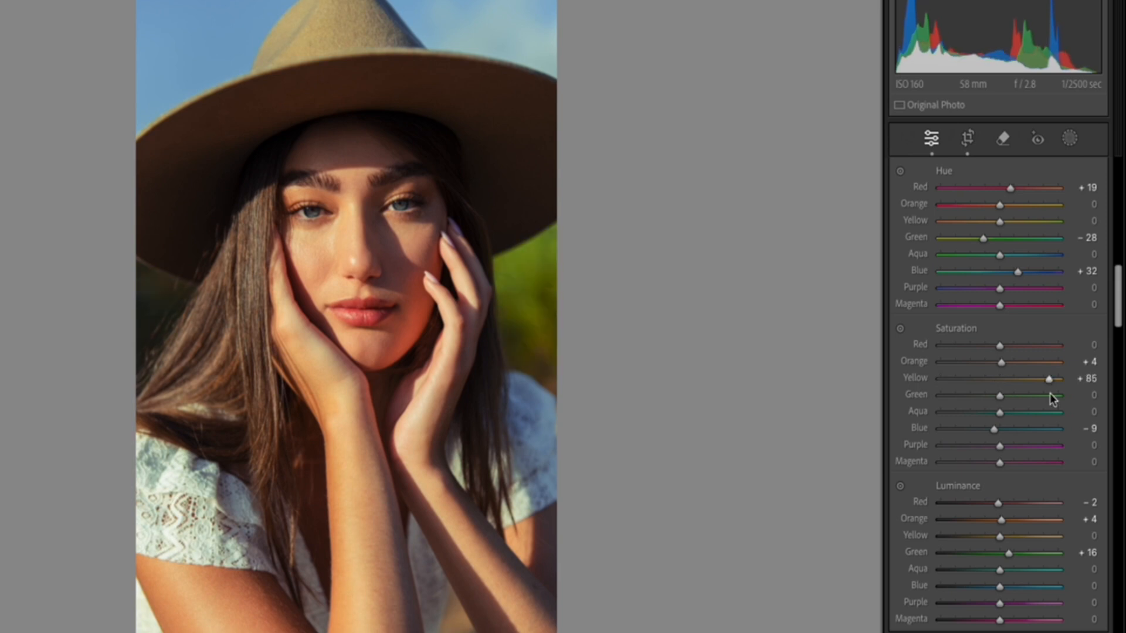
# Set the yellow hue to -13, orange hue to -8, aqua saturation to +14 and red luminance to -3.
pyautogui.moveTo(1000, 221); pyautogui.dragTo(995, 221)
pyautogui.scroll(-2, 980, 505)
pyautogui.scroll(-1, 980, 506)
pyautogui.moveTo(1000, 447); pyautogui.dragTo(998, 447)
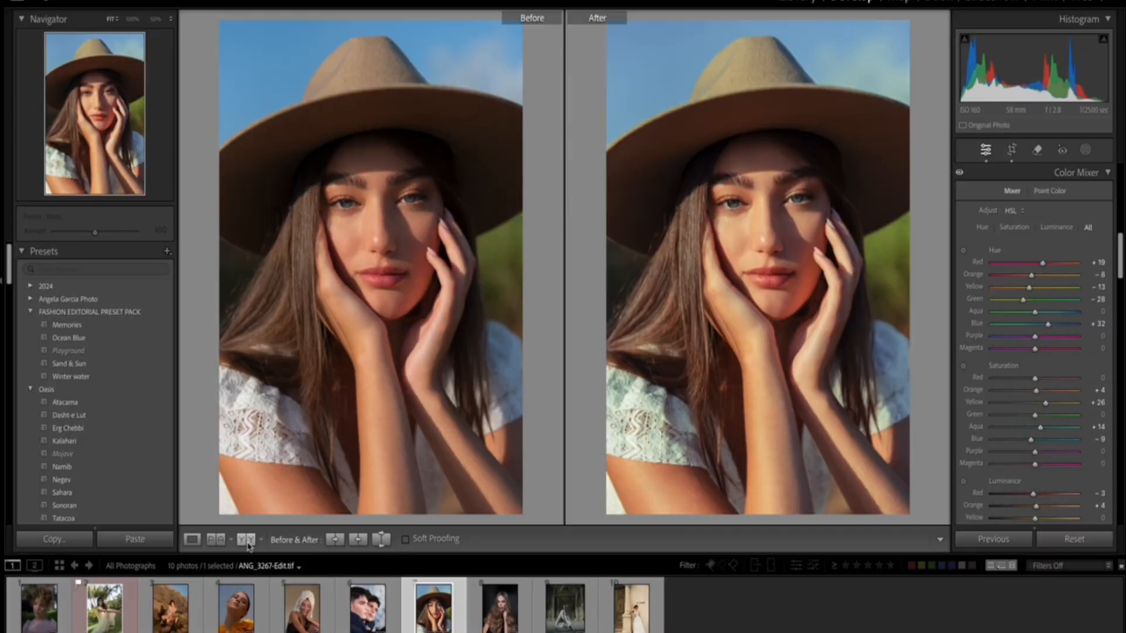
# Compare the skin tones on the face up close in the side-by-side before/after view, and return to the whole portrait.
pyautogui.click(725, 212)
pyautogui.moveTo(733, 261); pyautogui.dragTo(764, 269)
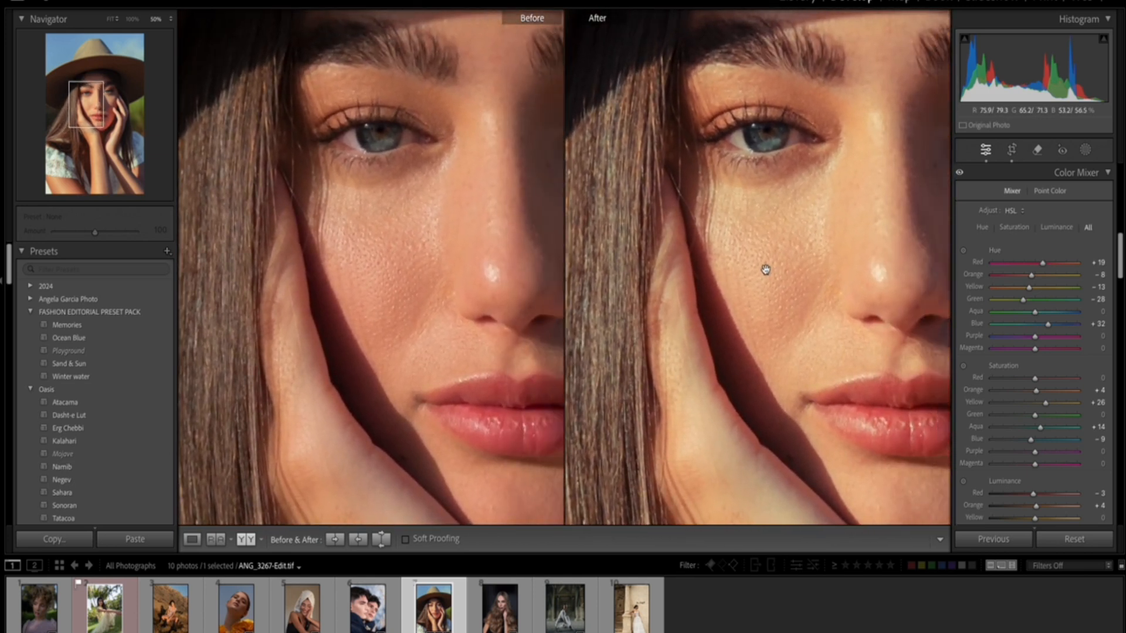
pyautogui.click(764, 268)
pyautogui.scroll(-1, 964, 217)
pyautogui.scroll(1, 968, 192)
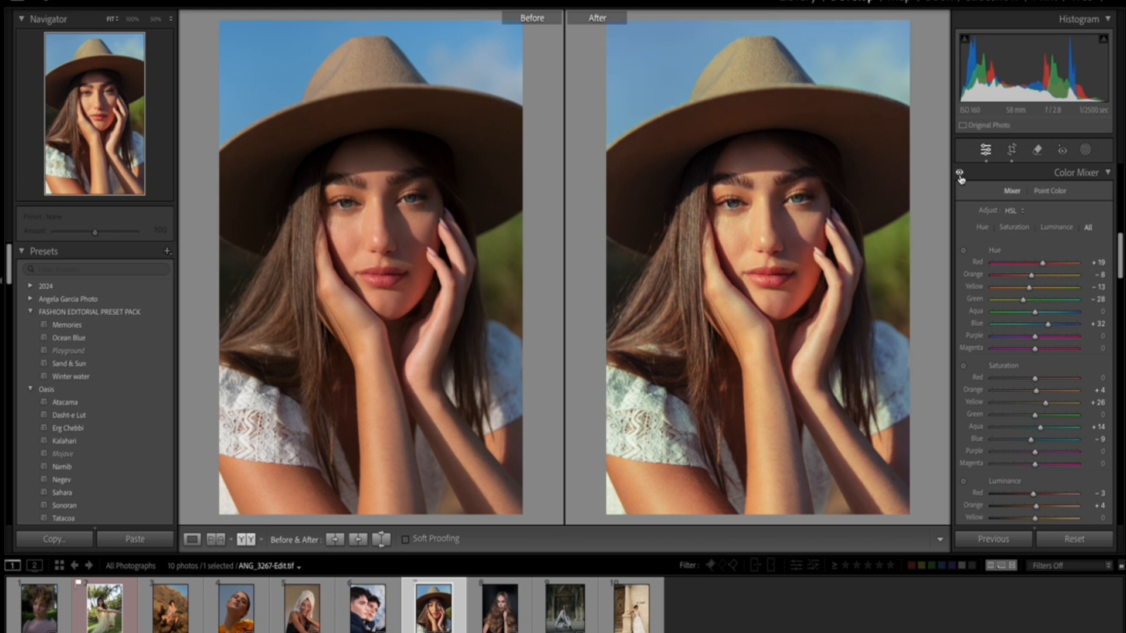
# Compare the graded portrait with the Tone Curve adjustments off and on in the before/after view, leaving them on.
pyautogui.scroll(-1, 968, 241)
pyautogui.scroll(10, 967, 240)
pyautogui.click(960, 239)
pyautogui.click(960, 239)
pyautogui.click(960, 239)
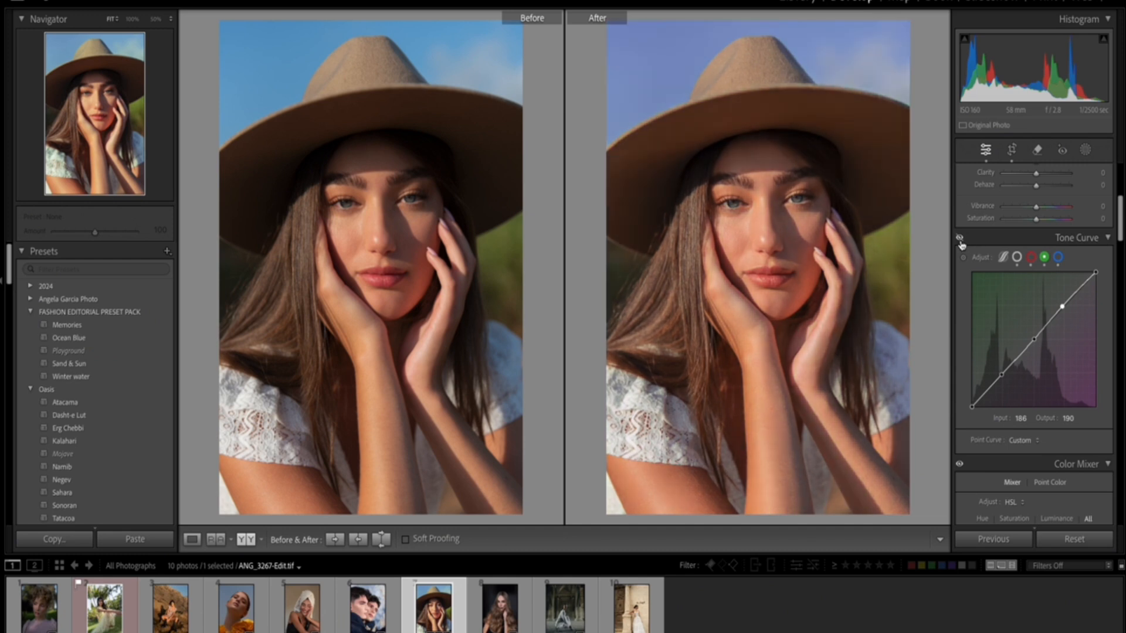
pyautogui.click(959, 238)
pyautogui.click(960, 239)
pyautogui.click(959, 239)
pyautogui.scroll(-3, 996, 329)
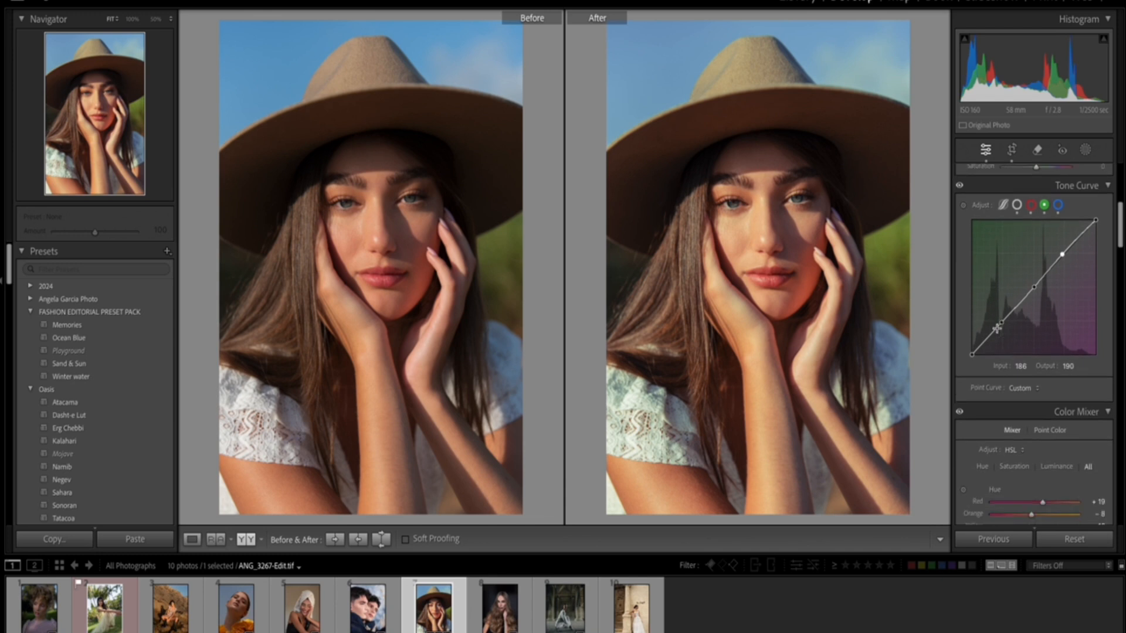
pyautogui.scroll(-3, 997, 328)
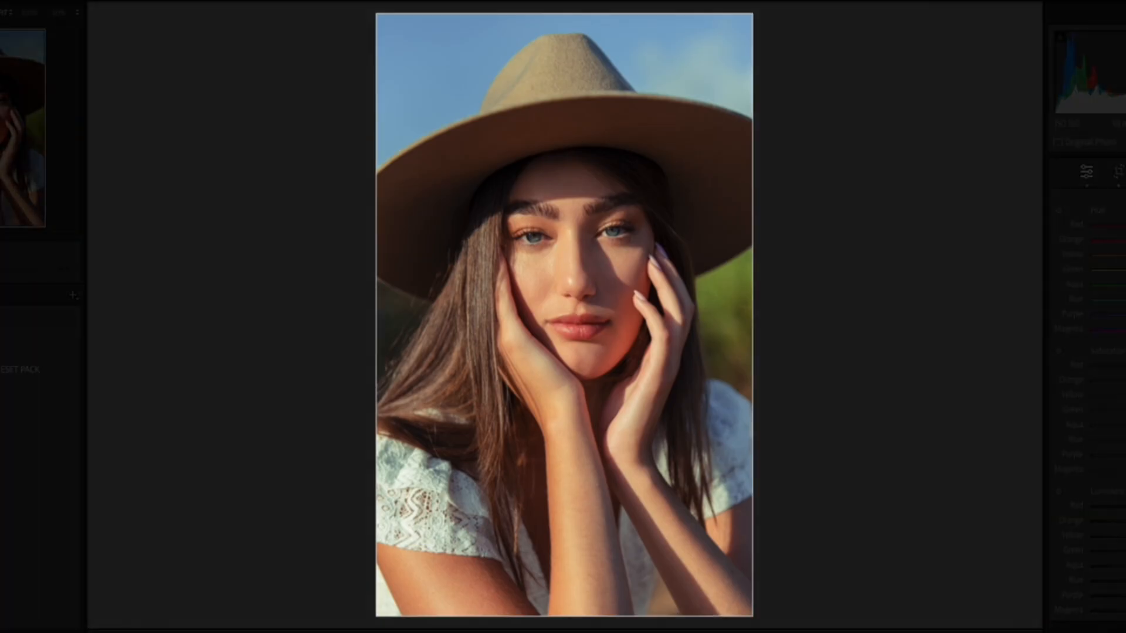
pyautogui.press('l')
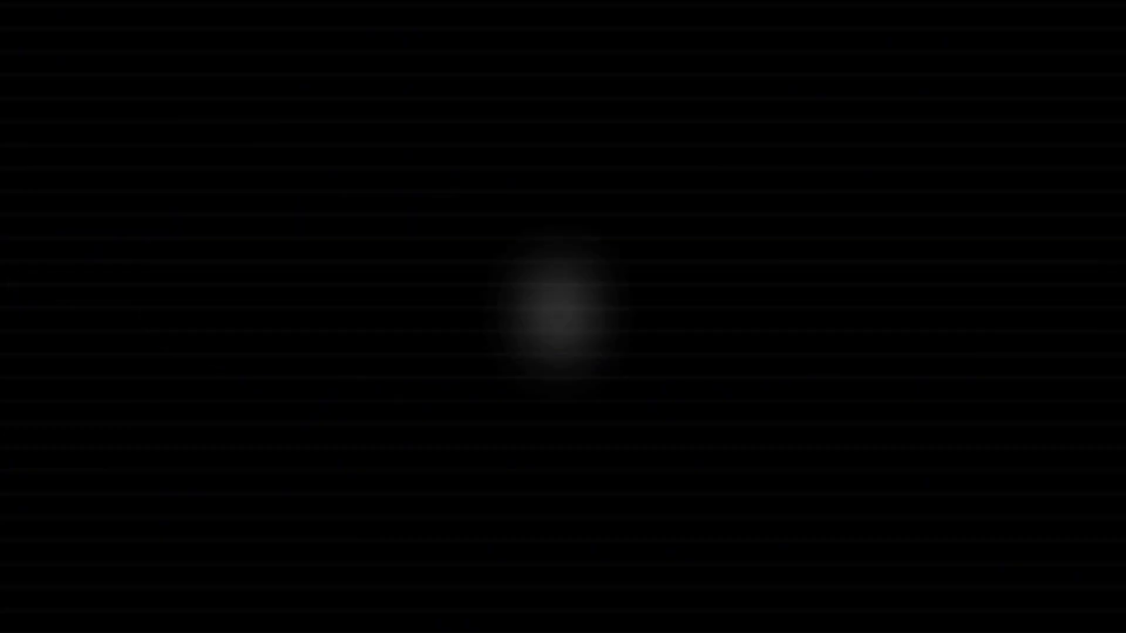